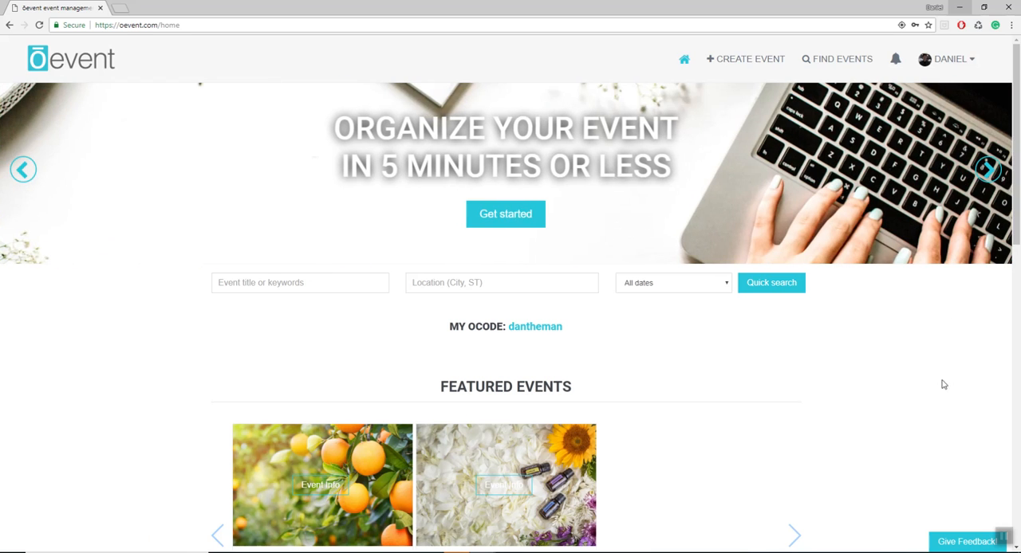
click(956, 61)
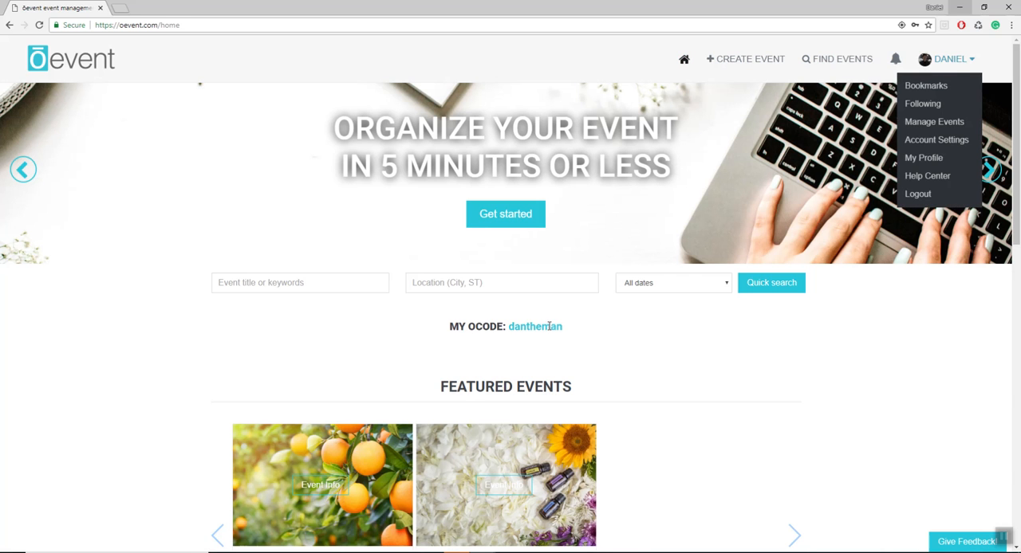
click(648, 333)
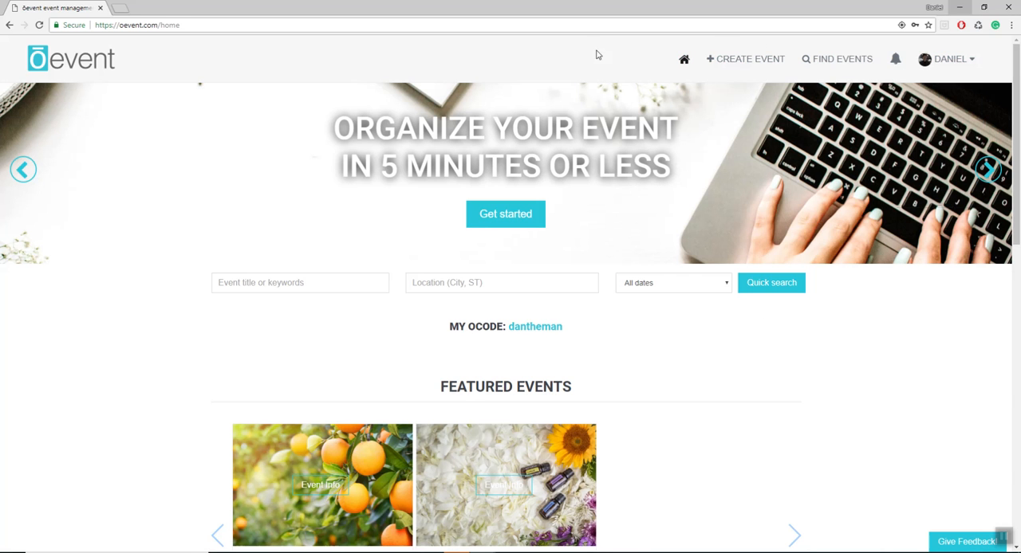
- Start creating a new event and name it Oevent Employee Gathering
click(763, 59)
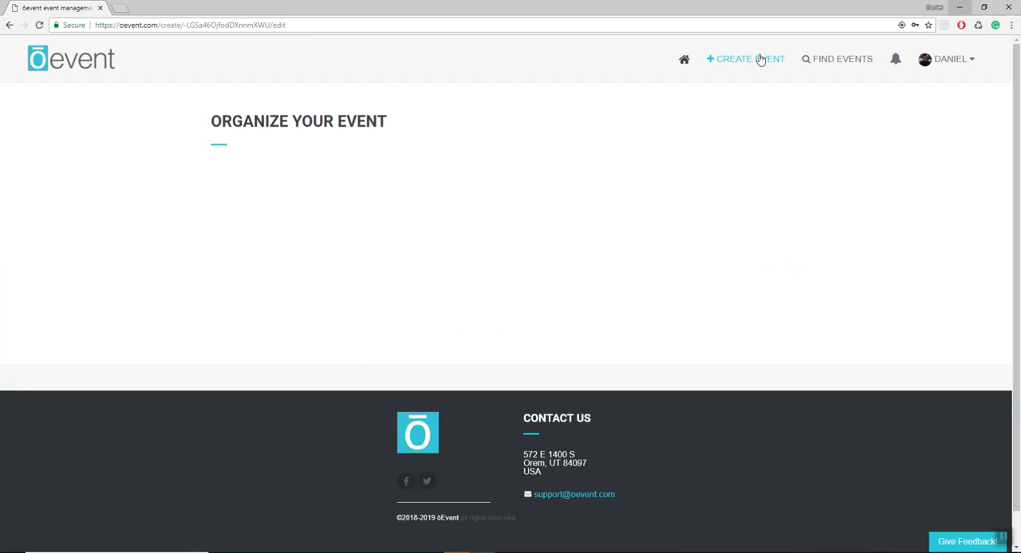
click(267, 302)
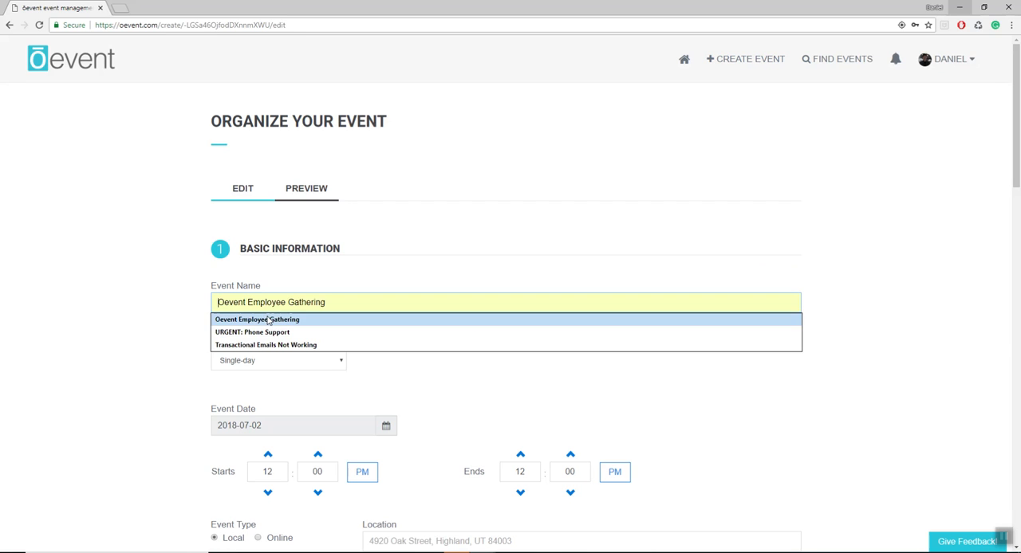
click(267, 319)
- Schedule the single-day event for 2018-08-10, starting at 10:00 AM and ending at 08:00 PM
scroll(143, 316, down, 3)
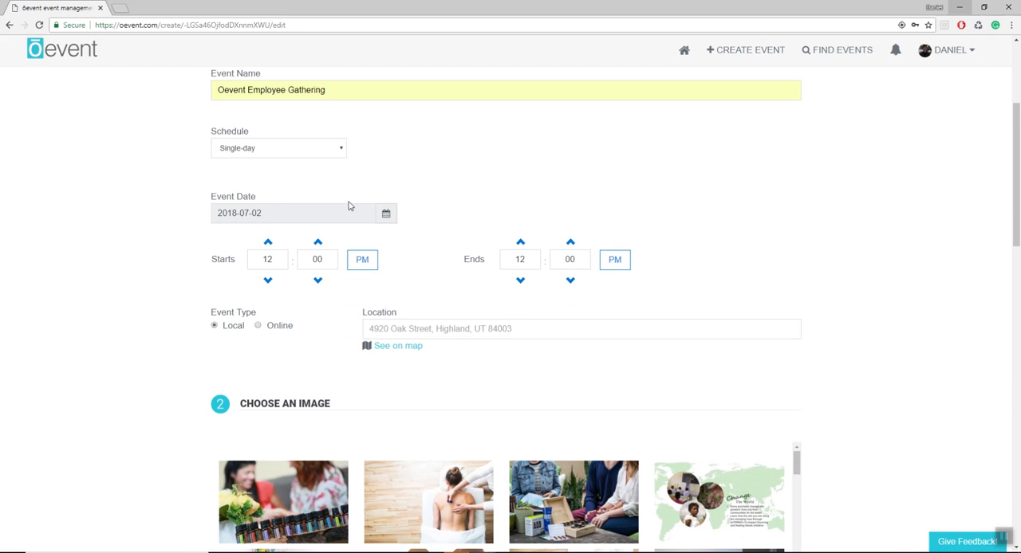
click(389, 220)
click(325, 235)
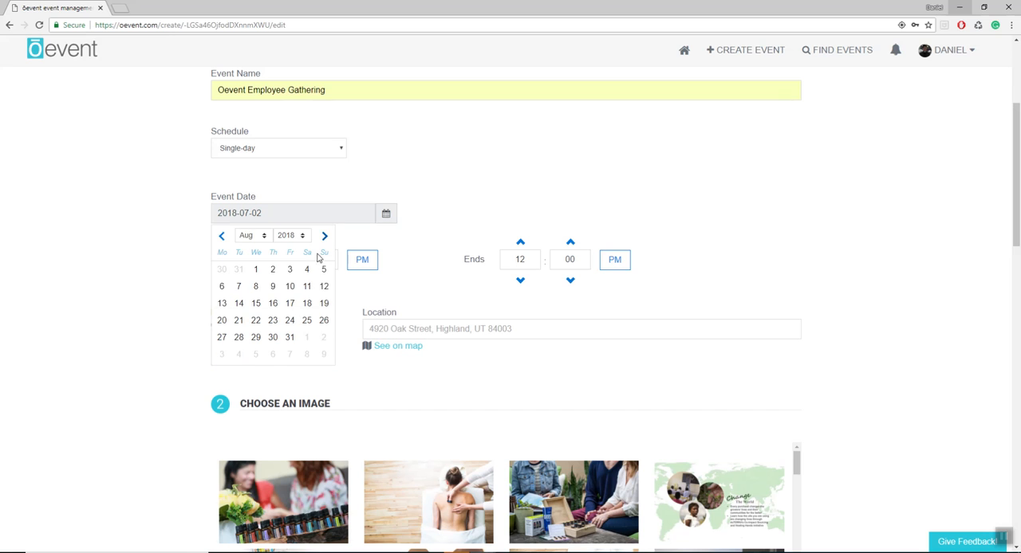
click(268, 287)
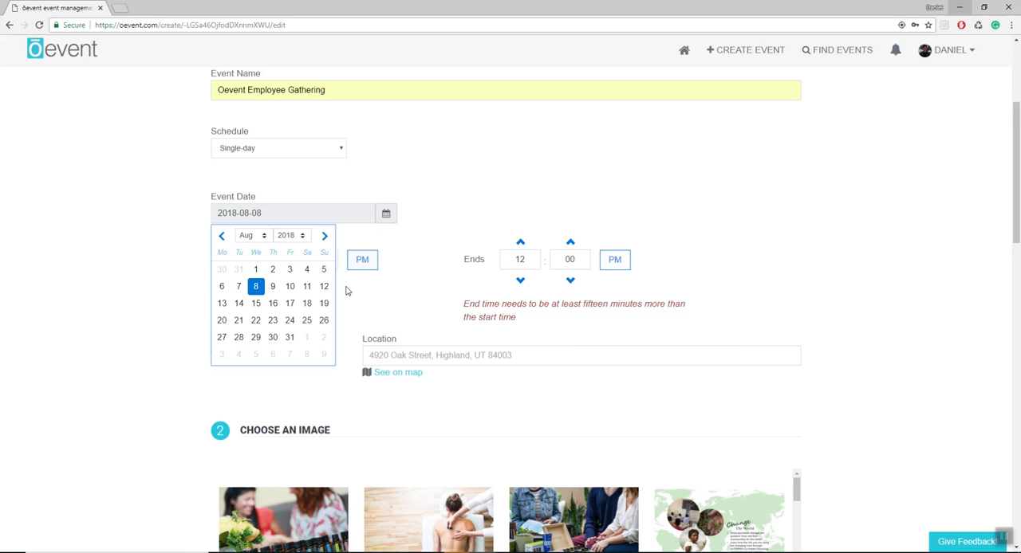
click(390, 222)
click(290, 287)
click(268, 279)
click(268, 280)
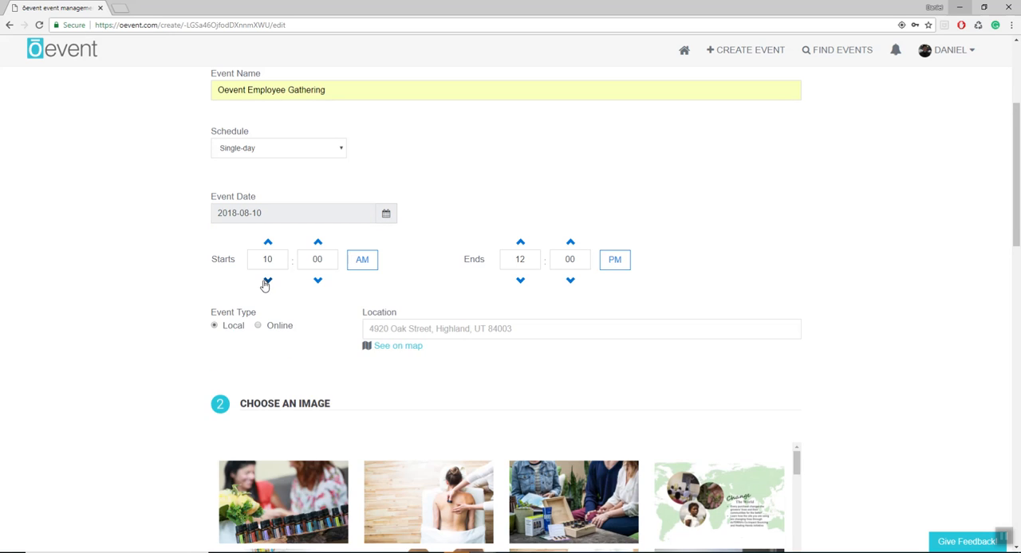
click(521, 242)
- Enter the venue's street address as the location of the local event
scroll(410, 285, down, 1)
click(428, 224)
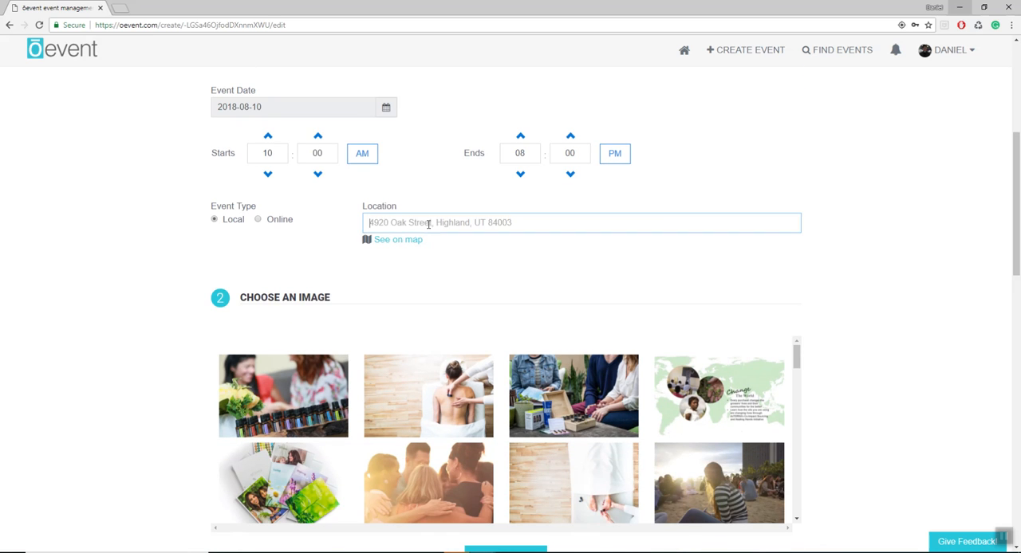
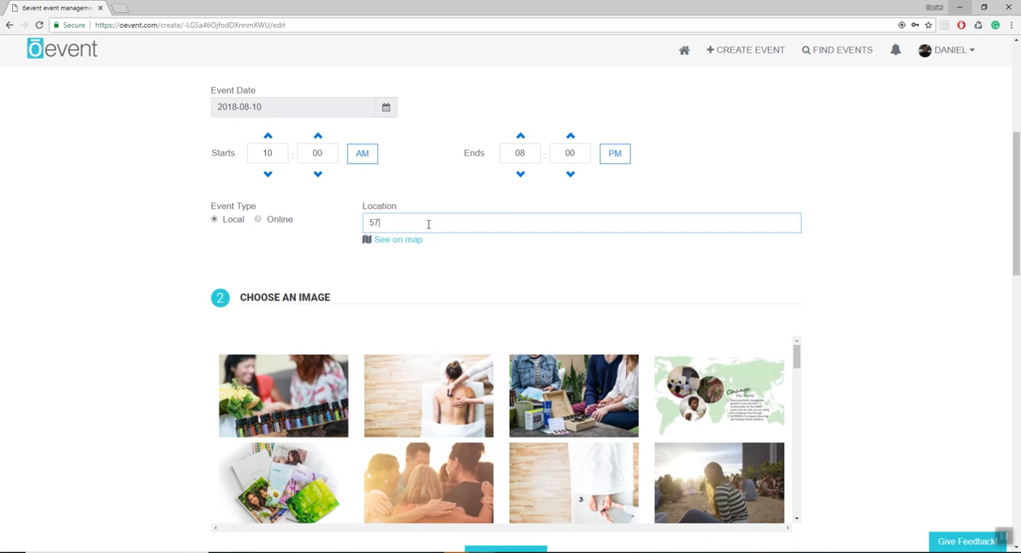
click(425, 136)
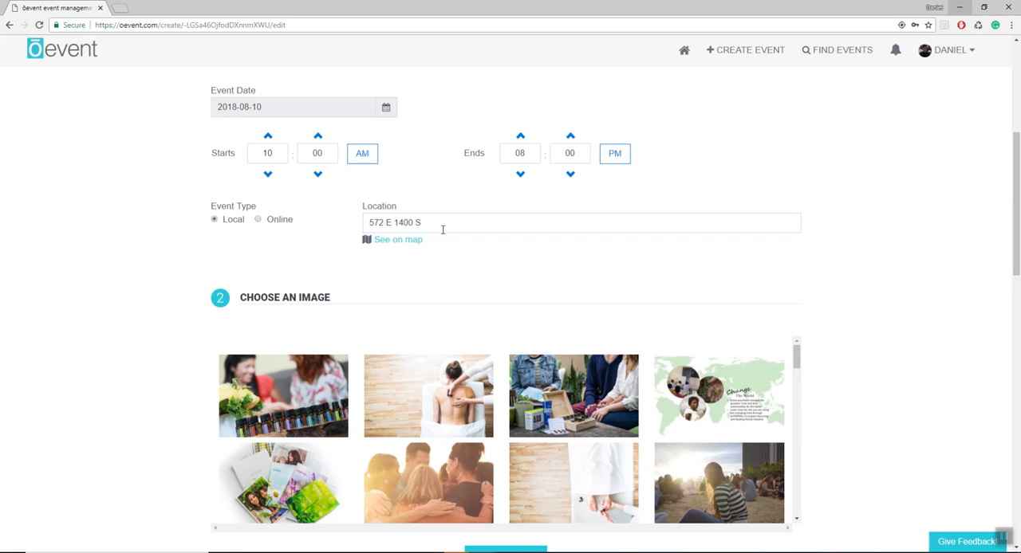
- Choose the gallery photo of people with their arms around each other in a circle as the event image
scroll(86, 280, down, 2)
scroll(447, 214, down, 3)
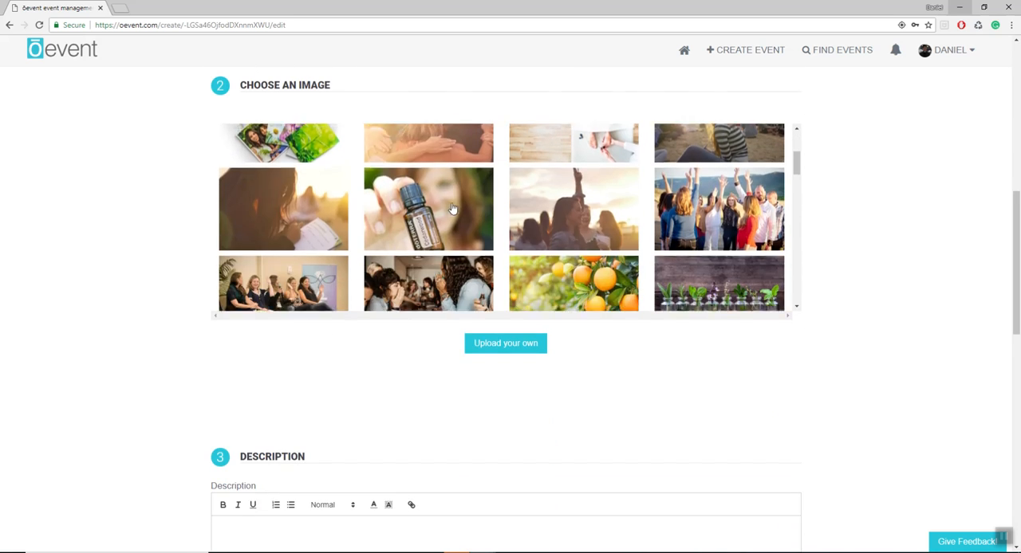
click(303, 215)
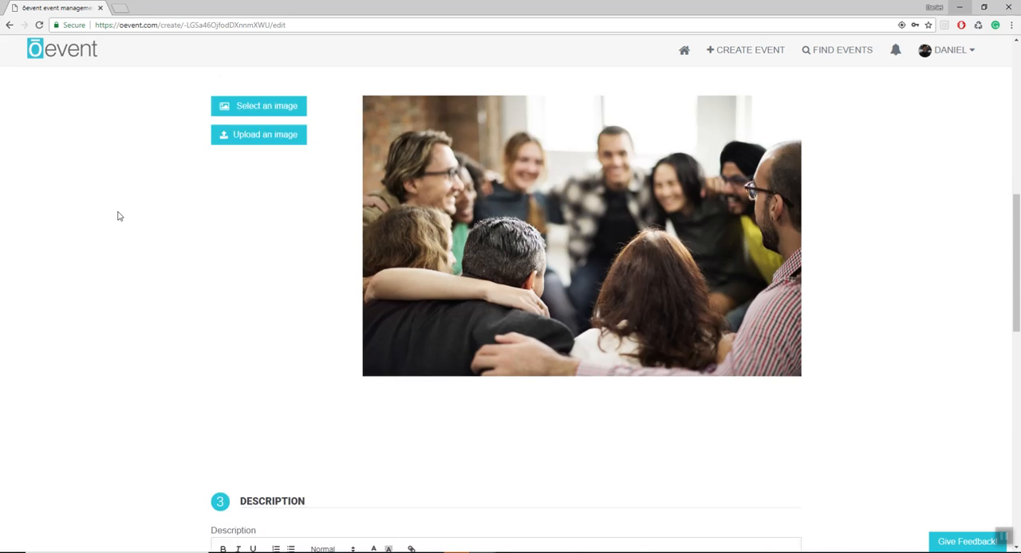
- Begin the event description with the title "Oevent Gathering" in Heading 2 style
scroll(119, 216, down, 4)
click(303, 248)
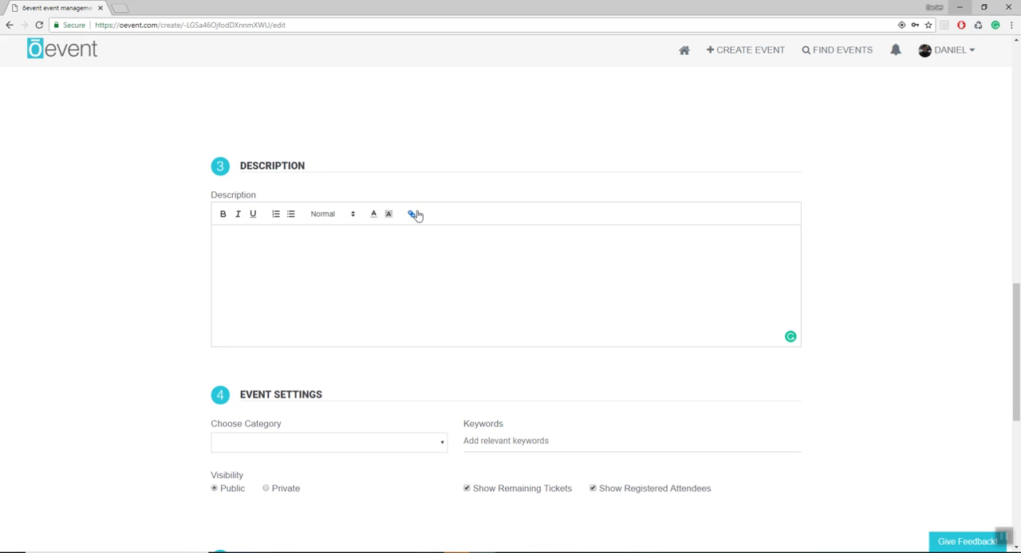
click(350, 218)
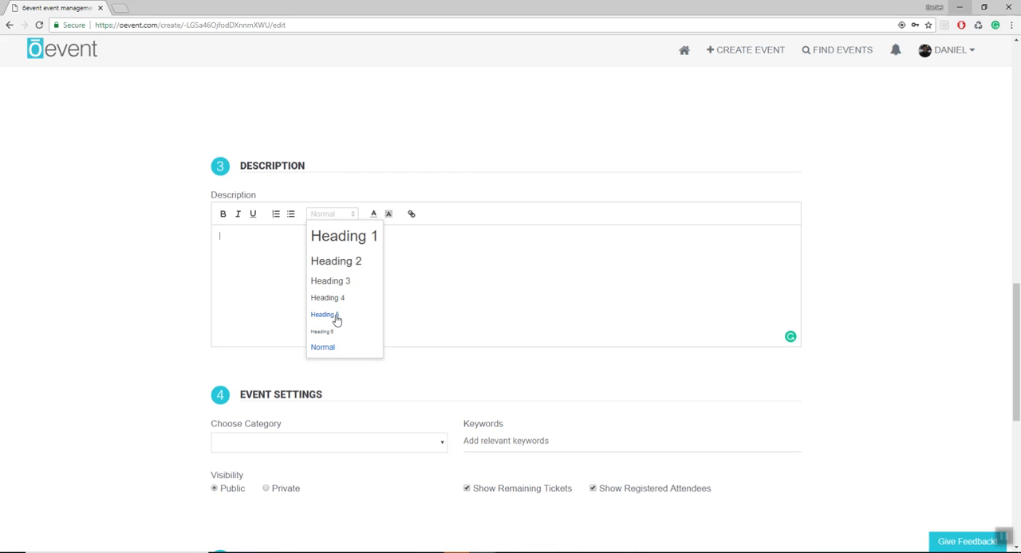
click(348, 261)
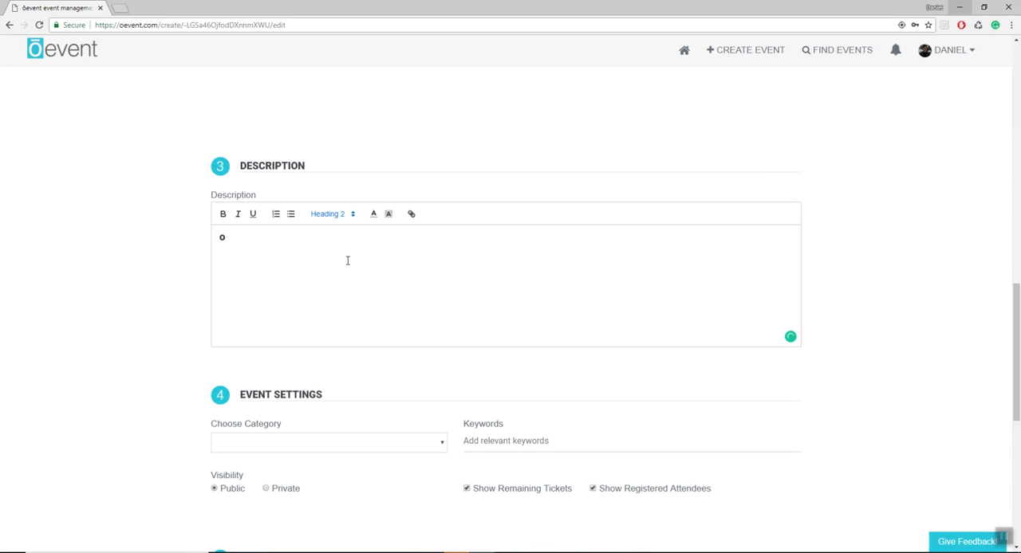
key(BackSpace)
text(Oevent Gathering)
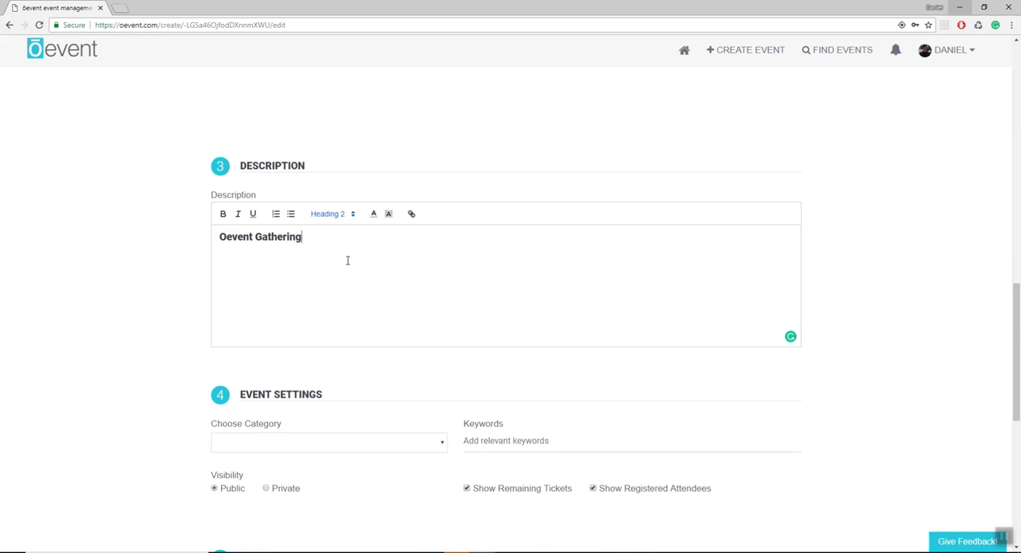
- Underline the "Oevent Gathering" title in the description
drag(302, 237, 212, 243)
click(253, 214)
click(302, 245)
- Start a numbered list below the title with the item "Everyone must attend"
key(Return)
click(276, 215)
text(Everyone must attend)
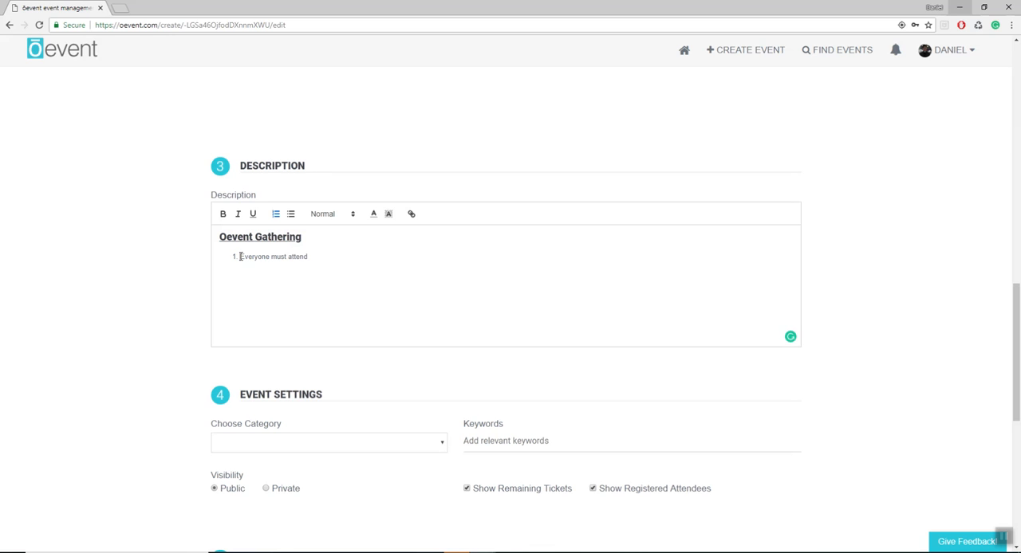
- Make the word "Everyone" in the first list item bold
drag(240, 257, 271, 257)
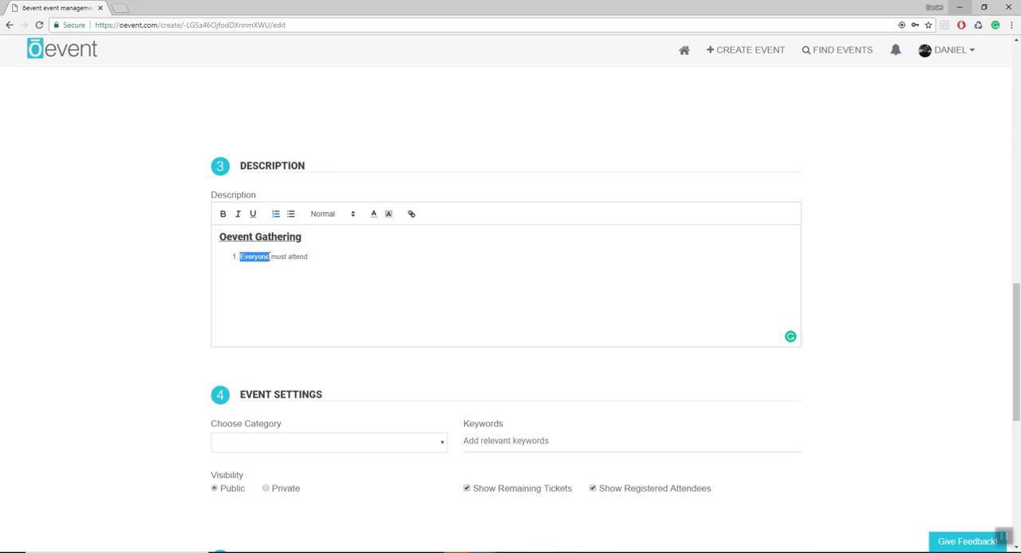
click(224, 214)
click(317, 260)
- Add a second numbered item reading "Please come in business casual attire"
text(Please come)
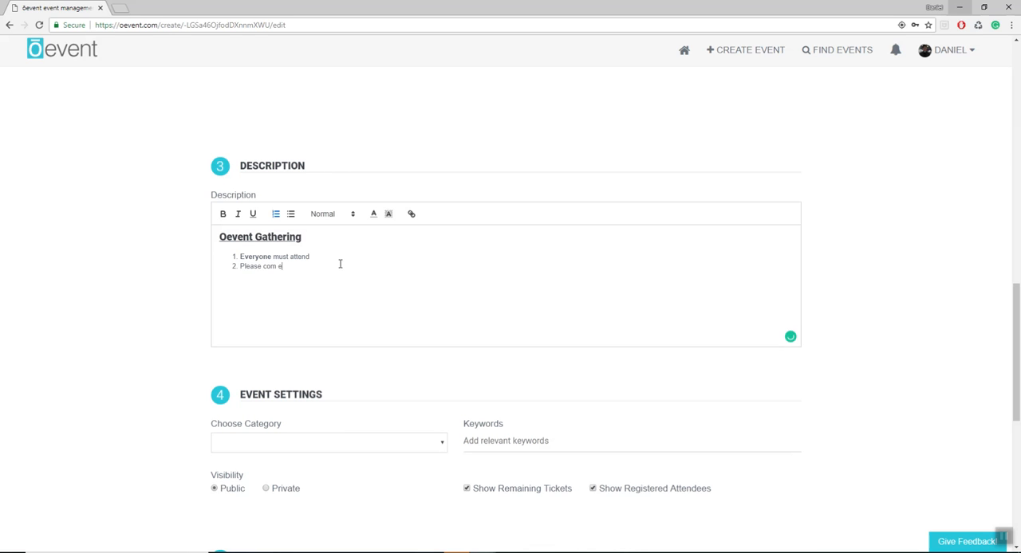
text( to)
text(n business casual a)
text(ttire)
- Italicize the word "attire" in the second list item
drag(339, 267, 371, 267)
click(238, 214)
click(395, 253)
scroll(155, 238, down, 1)
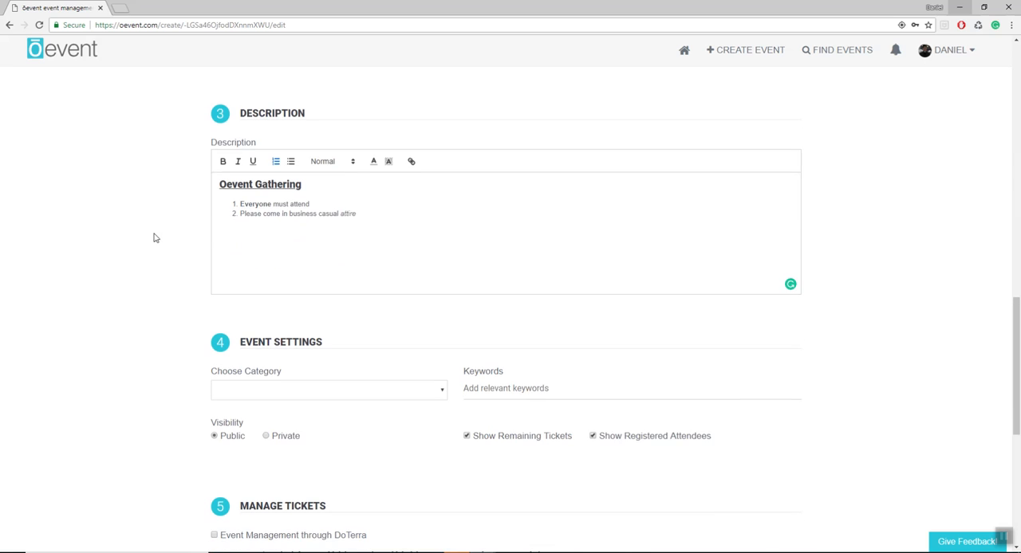
- Add the italic Heading 1 line "THANK YOU FOR YOUR SUPPORT" below the numbered list
click(374, 213)
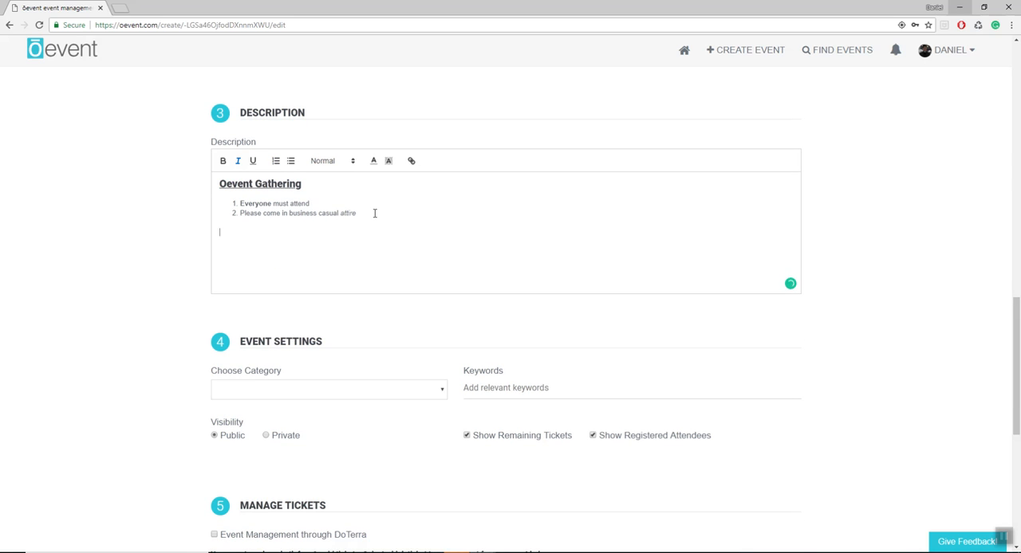
click(332, 160)
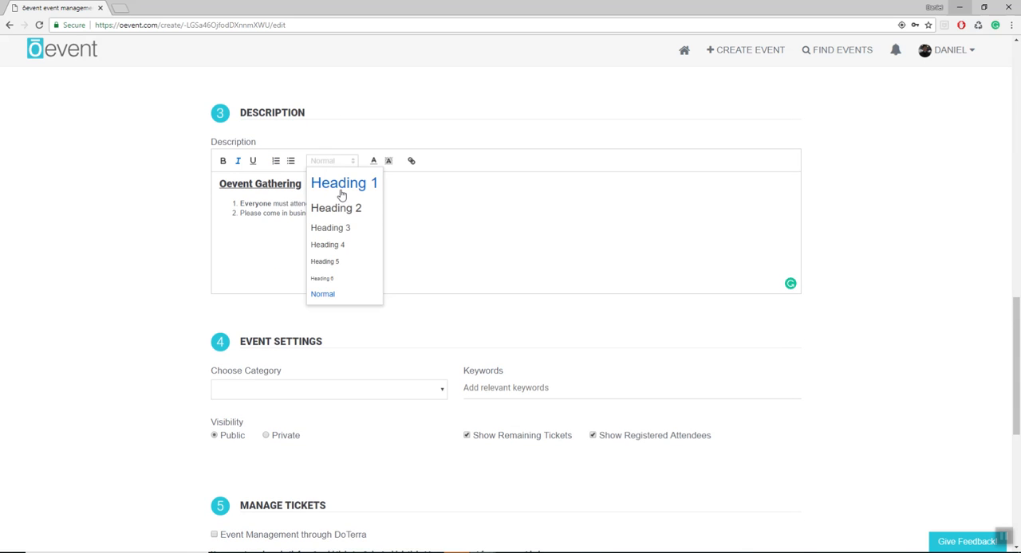
click(341, 193)
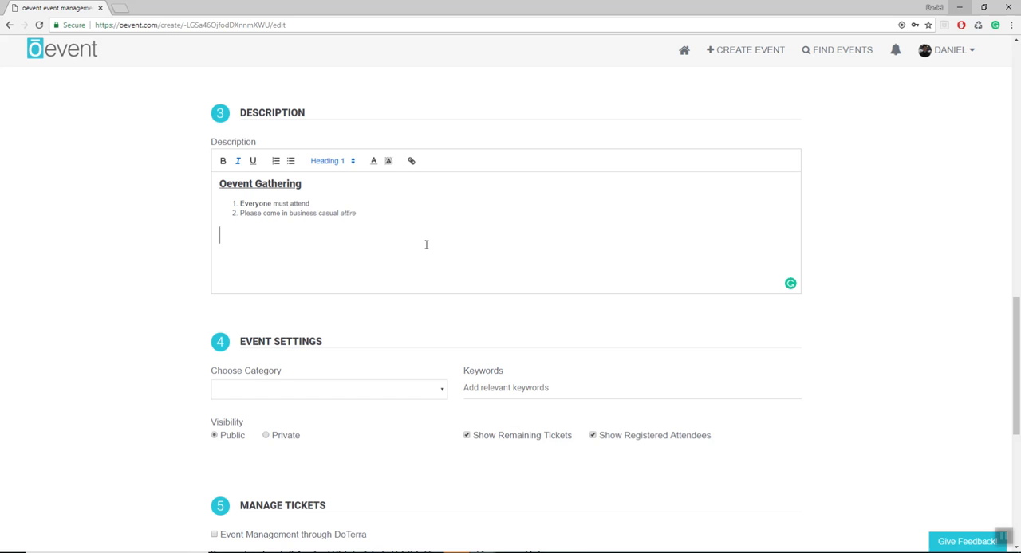
text(THANK YOU FO)
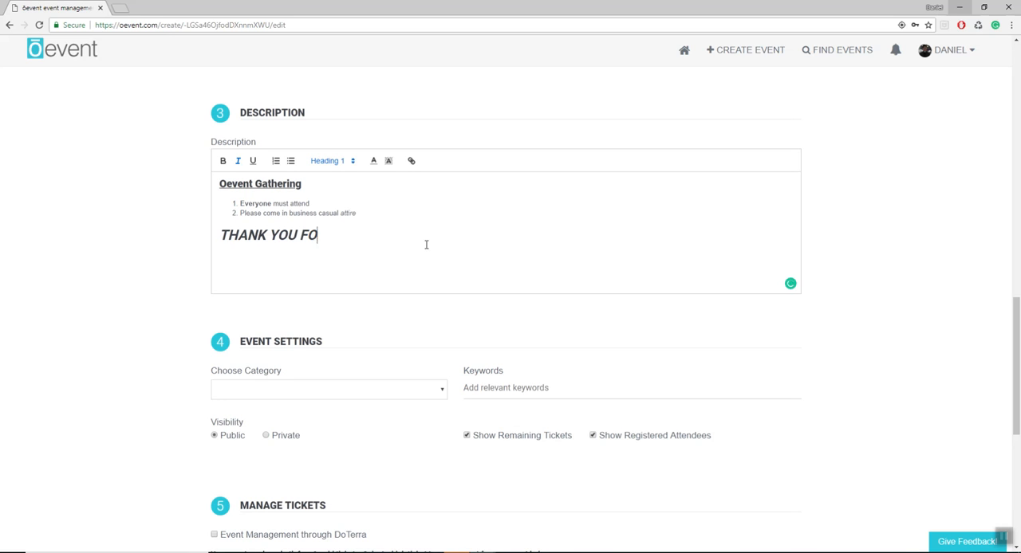
text(R YOUR SUPPO)
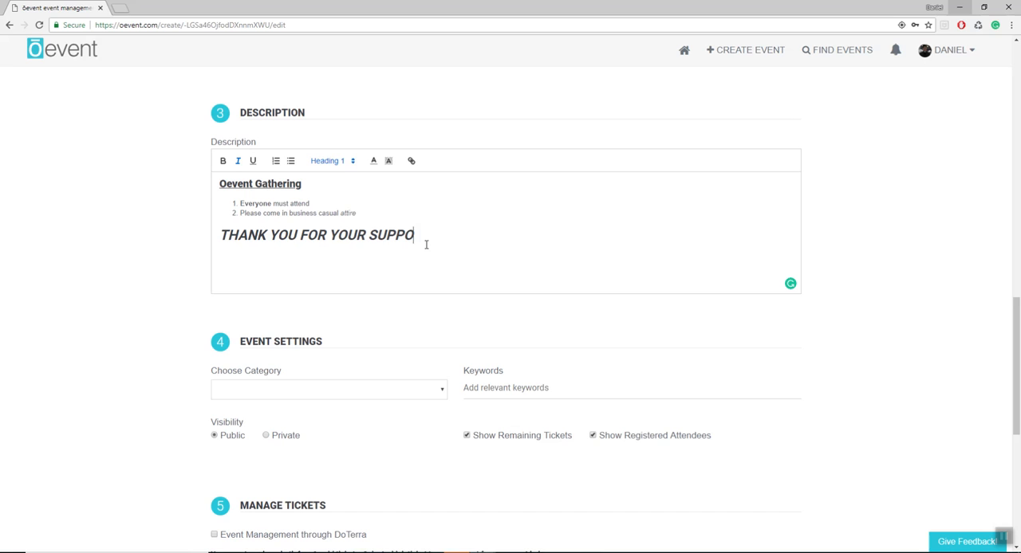
text(RT)
key(Return)
- Color the word "must" in the first list item red
scroll(304, 207, down, 1)
scroll(396, 189, up, 1)
drag(273, 205, 289, 205)
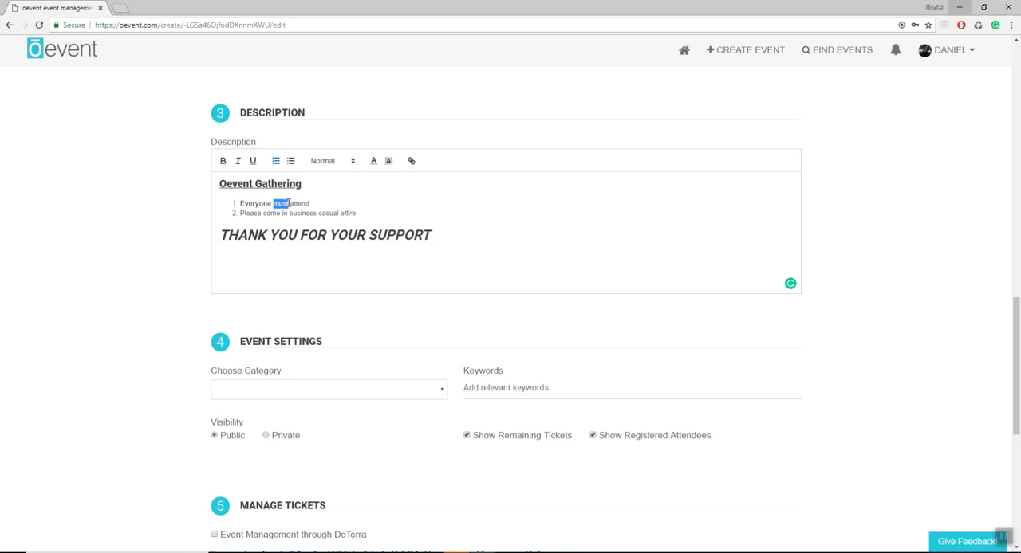
click(374, 163)
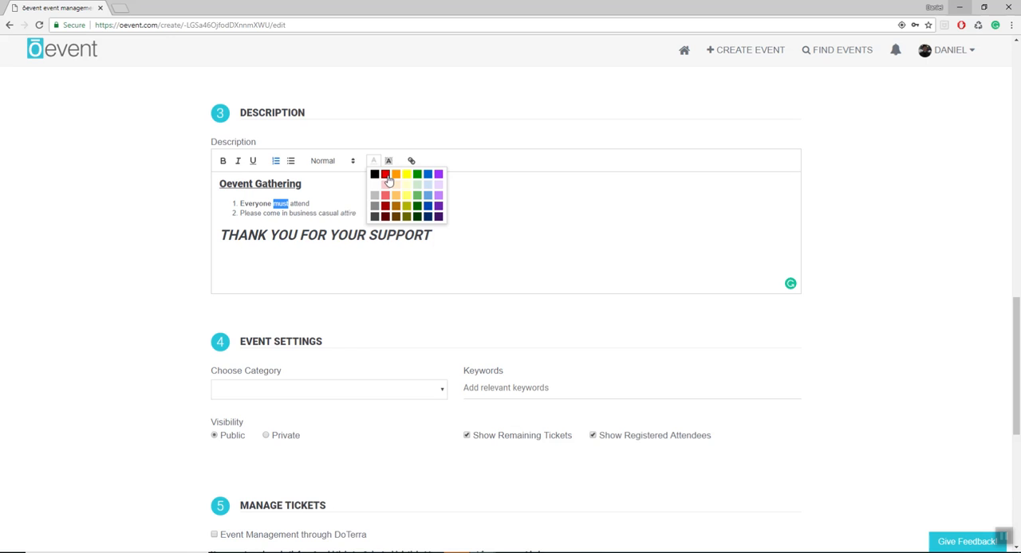
click(385, 175)
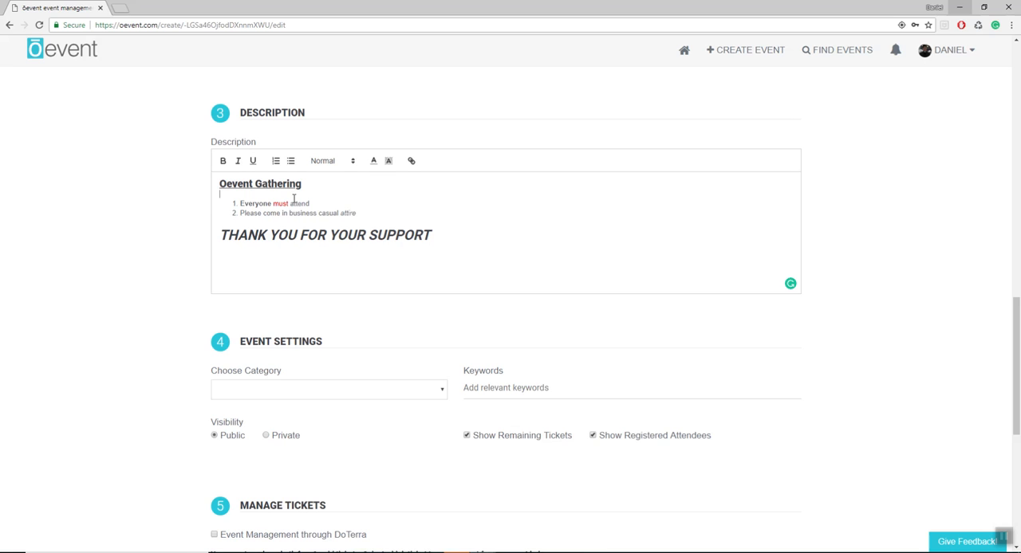
- Set the event's category to Corporate Events in the event settings
scroll(121, 260, down, 3)
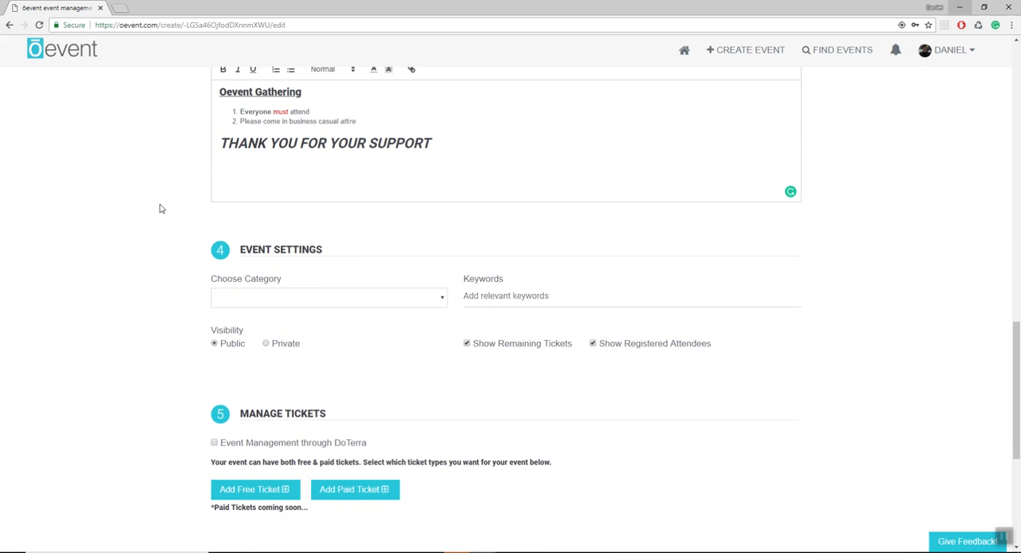
click(256, 178)
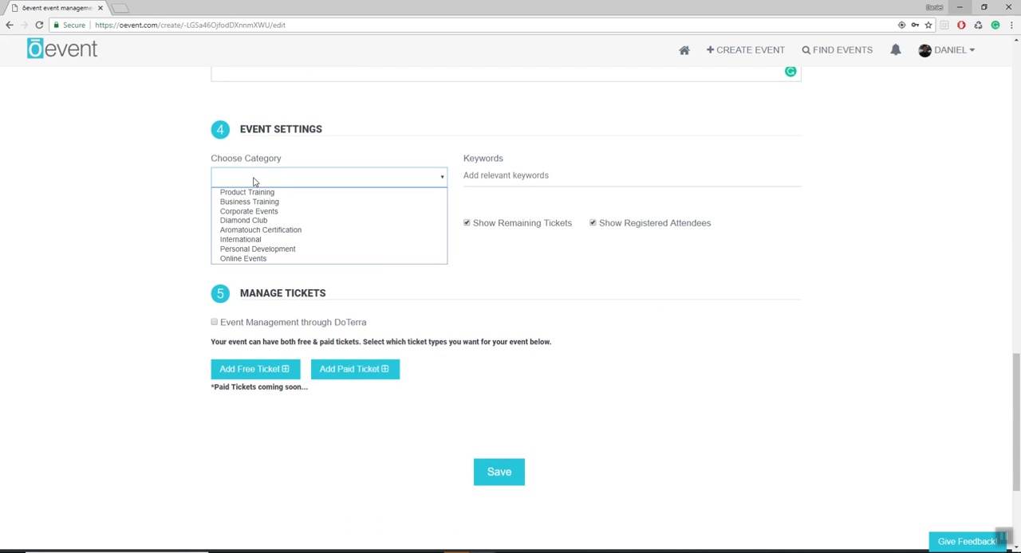
click(252, 214)
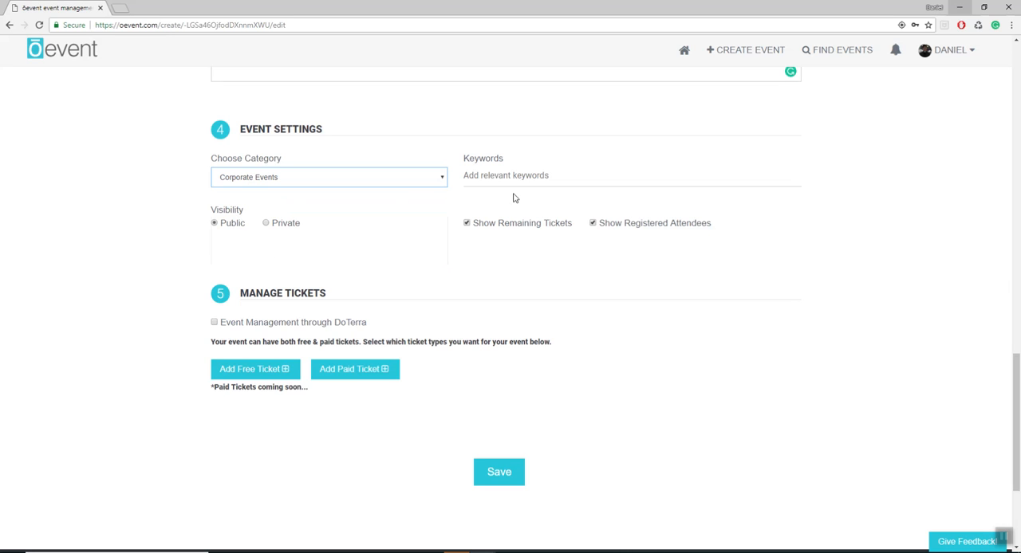
- Add the keywords Gathering, Oevent and Employee to the event
click(516, 176)
text(Gathering)
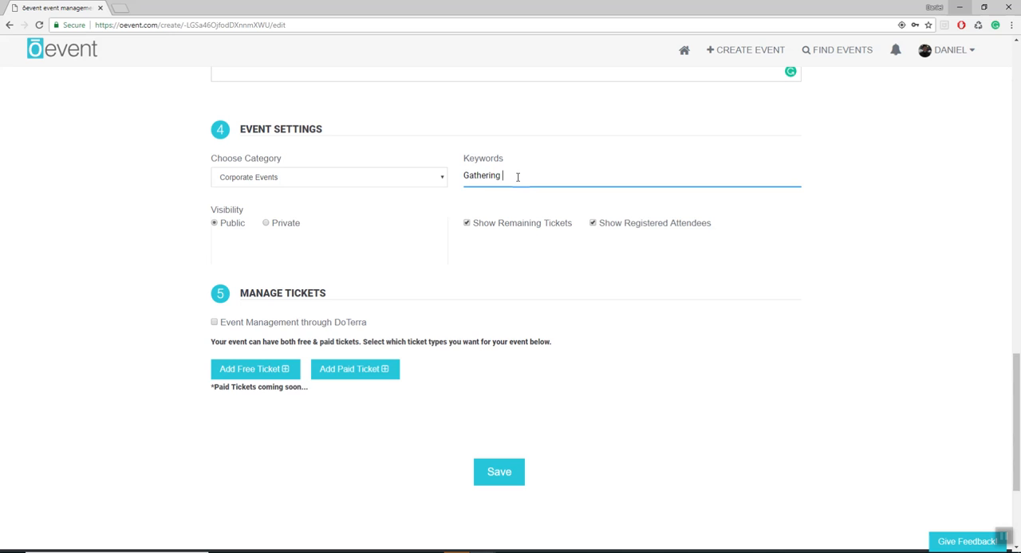
key(Return)
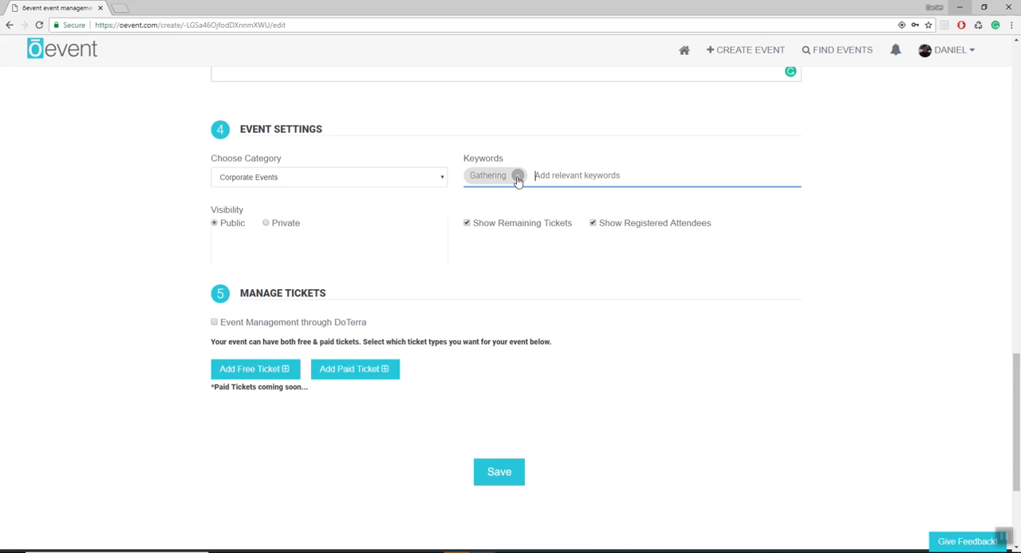
text(Oevent)
key(Return)
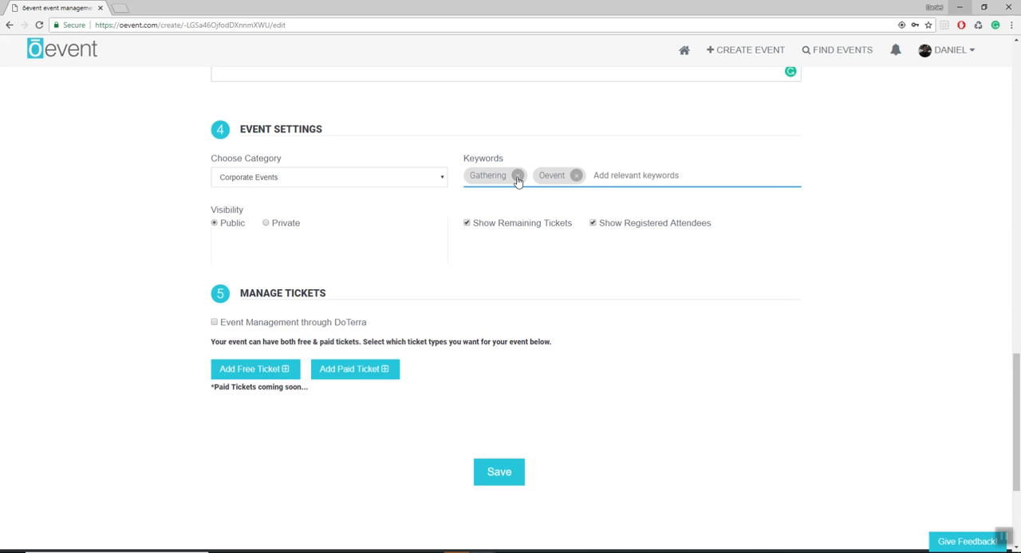
text(Employee)
key(Return)
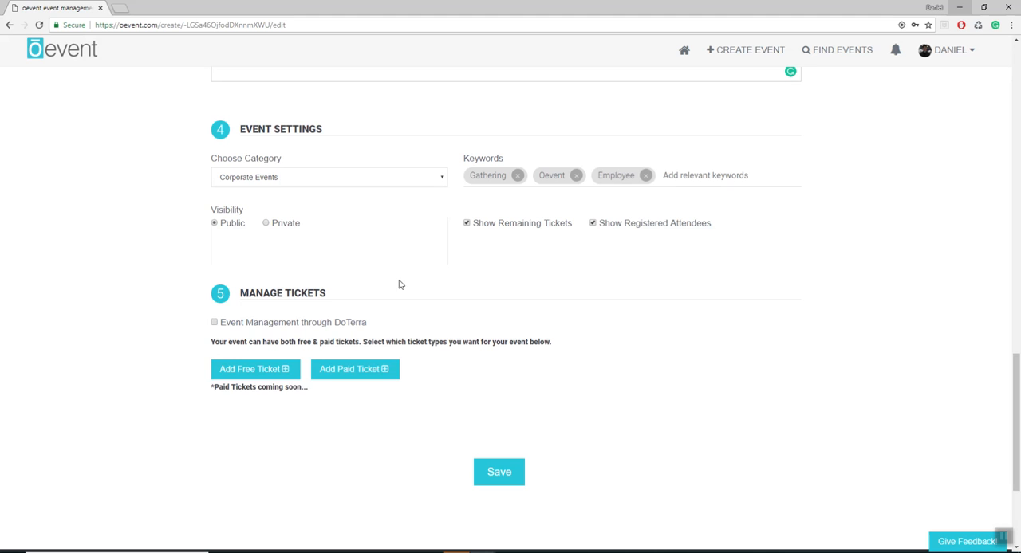
scroll(414, 276, down, 1)
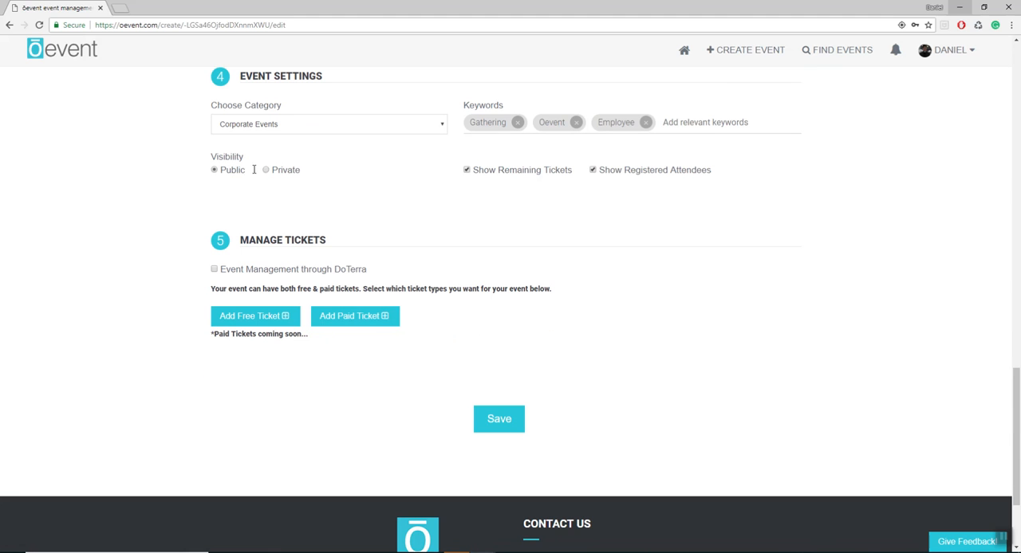
- Add a free ticket titled "VIP Pass" with a quantity of 25 to the event
scroll(267, 183, down, 2)
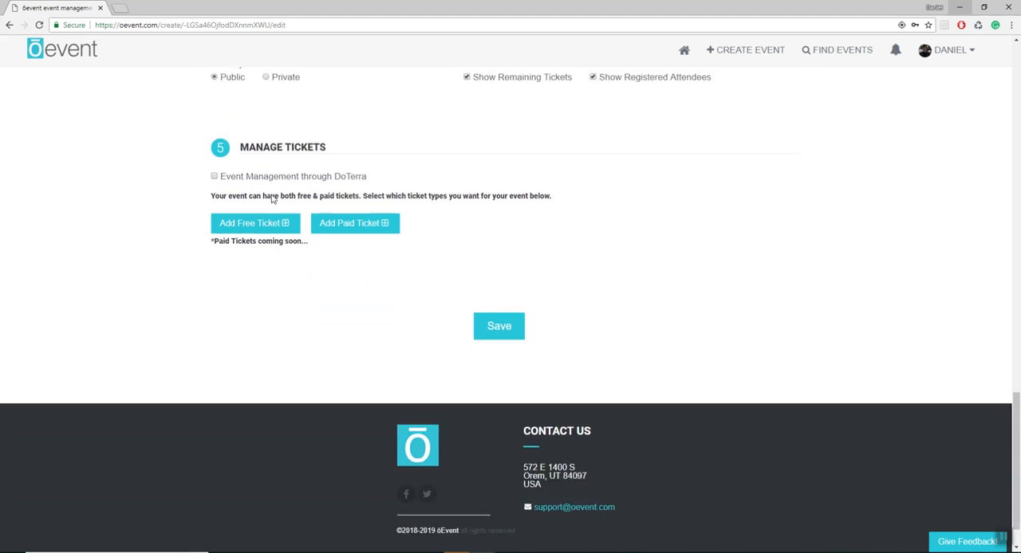
click(271, 211)
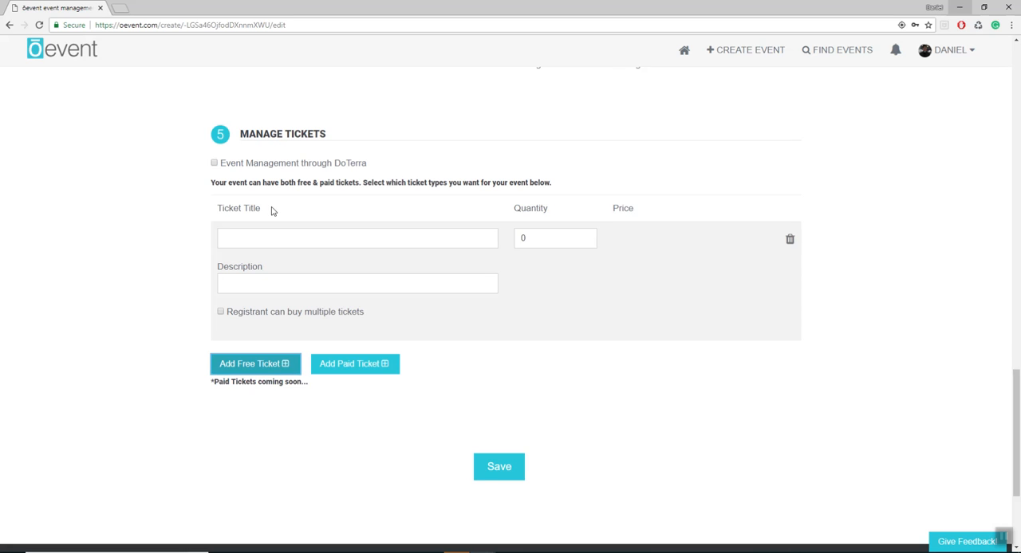
scroll(275, 199, down, 1)
click(277, 188)
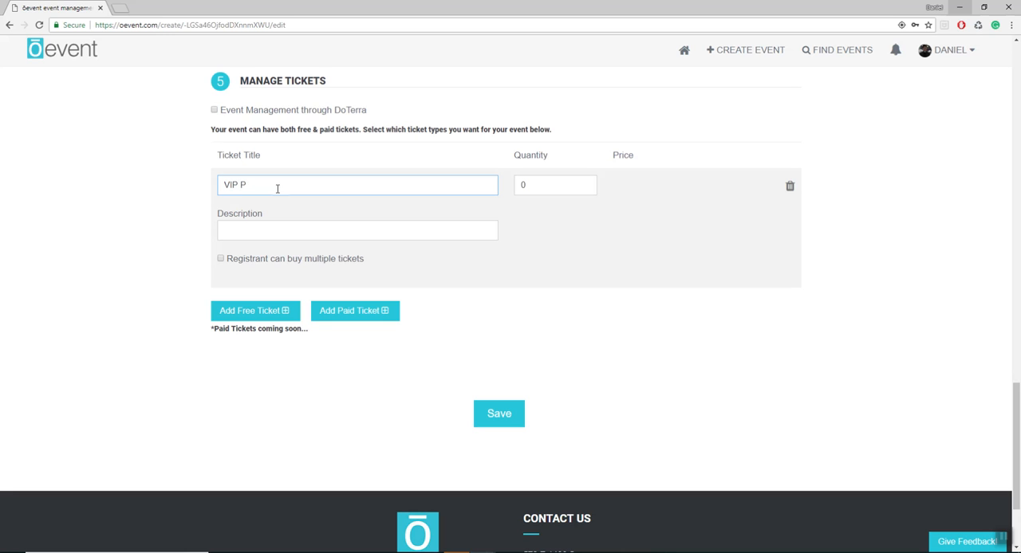
text(VIP Pass)
double_click(516, 187)
text(25)
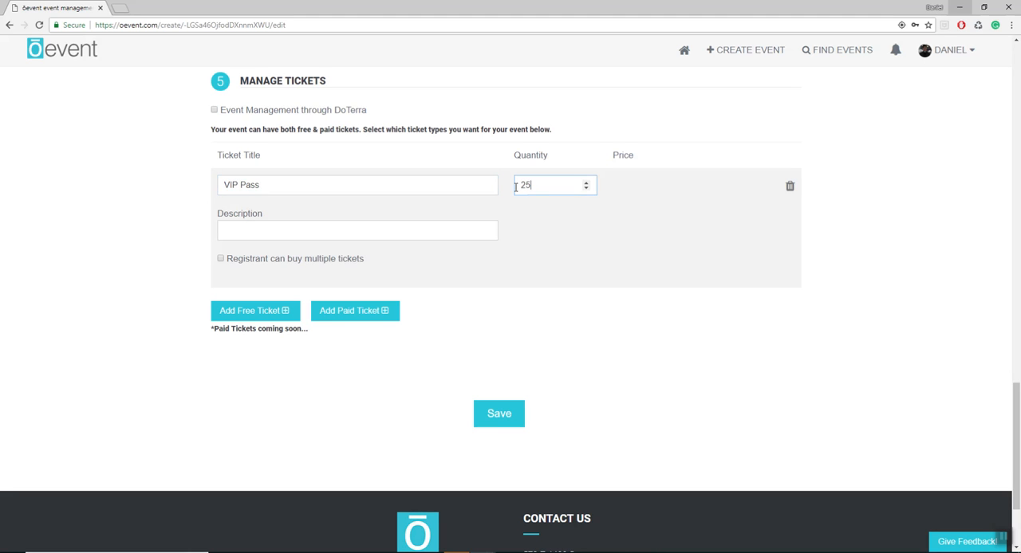
- Allow registrants to buy multiple VIP Pass tickets and set the maximum number of registrants per ticket to 2
click(361, 258)
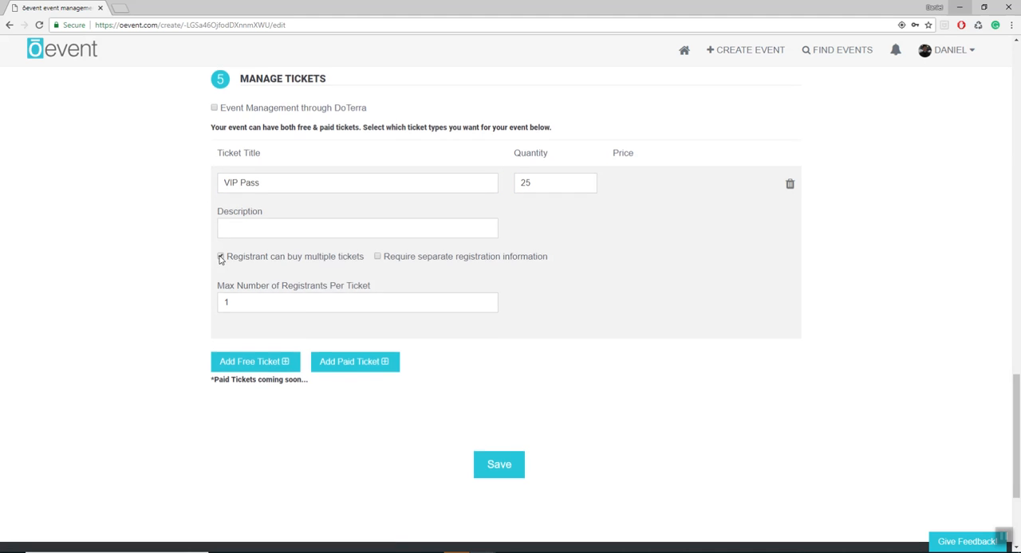
scroll(266, 225, down, 1)
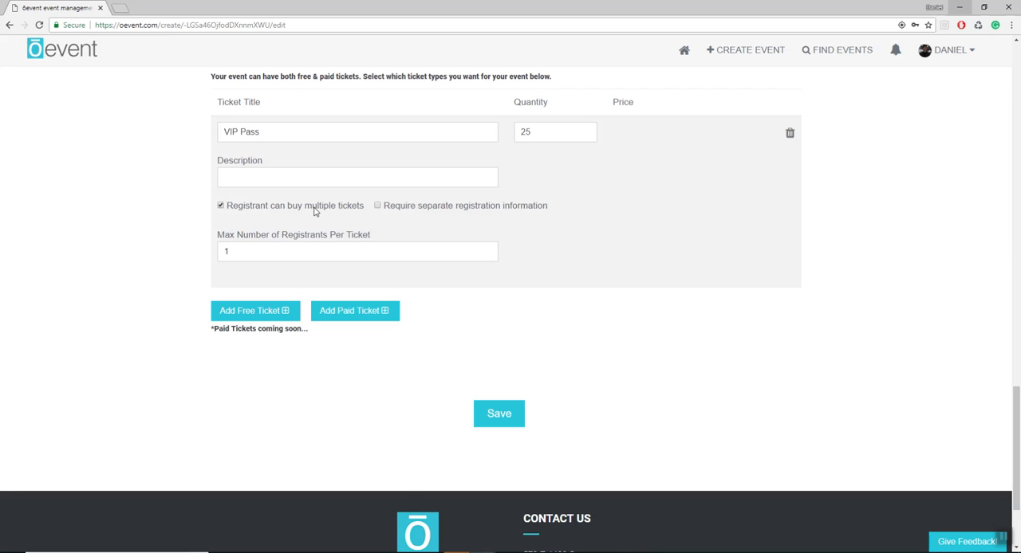
click(247, 176)
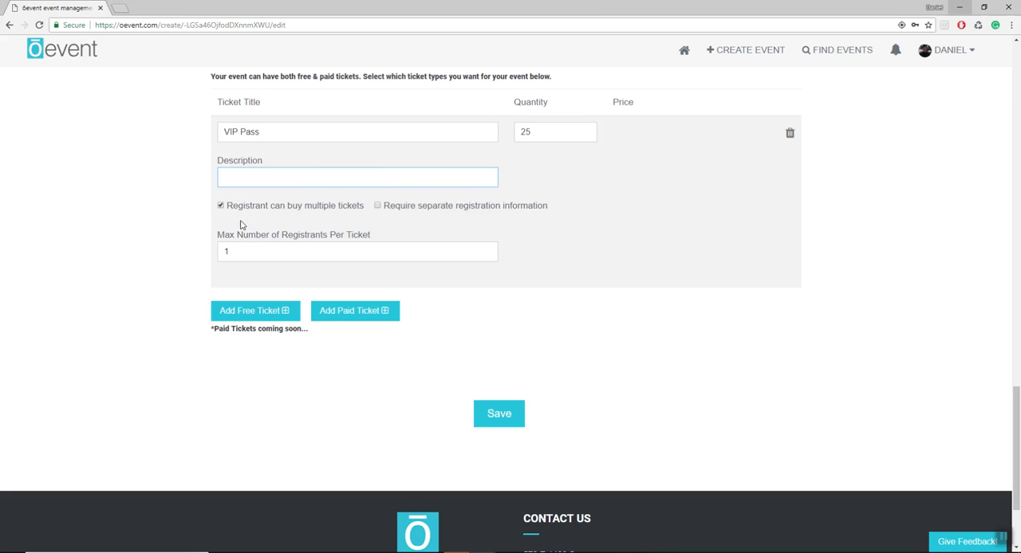
click(225, 207)
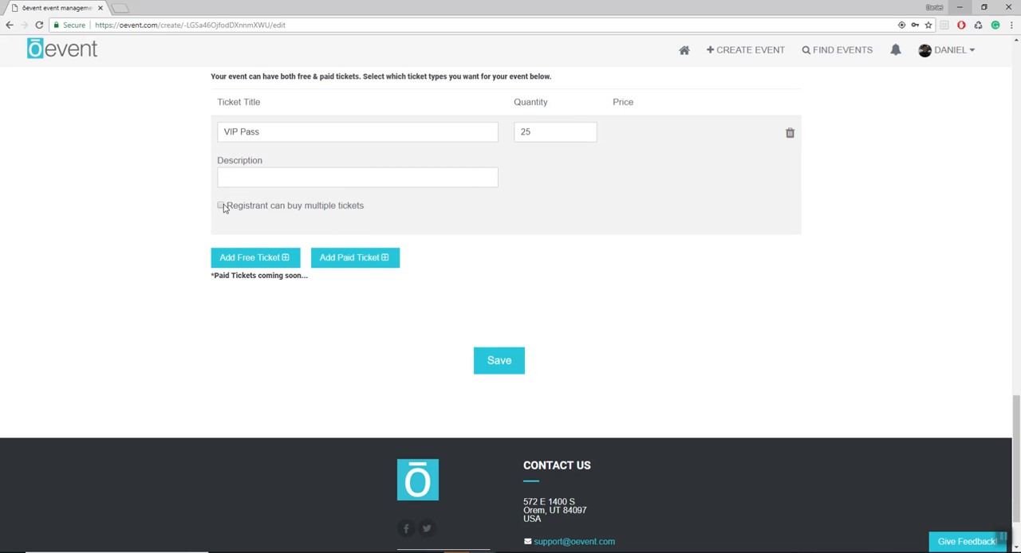
drag(247, 206, 318, 207)
click(222, 206)
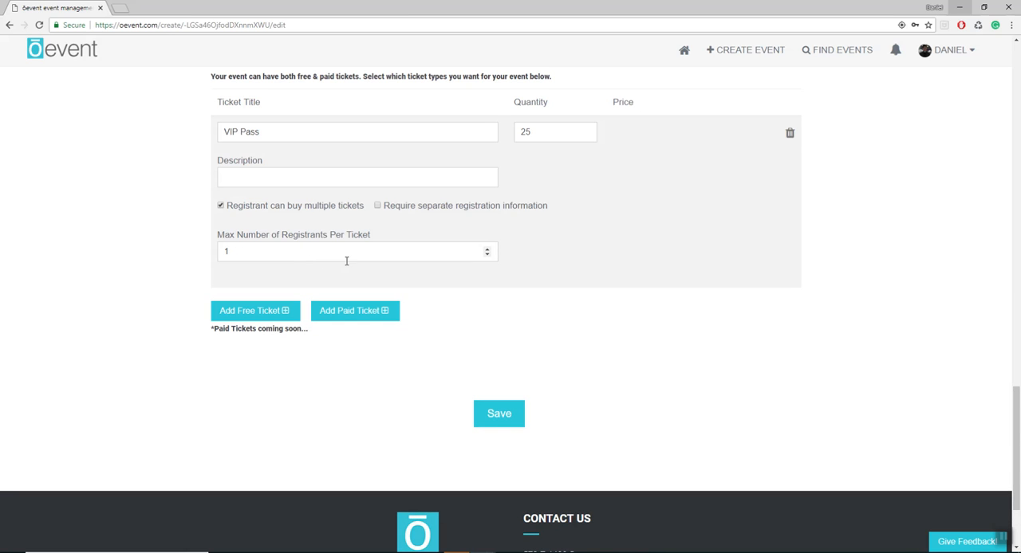
drag(246, 251, 203, 254)
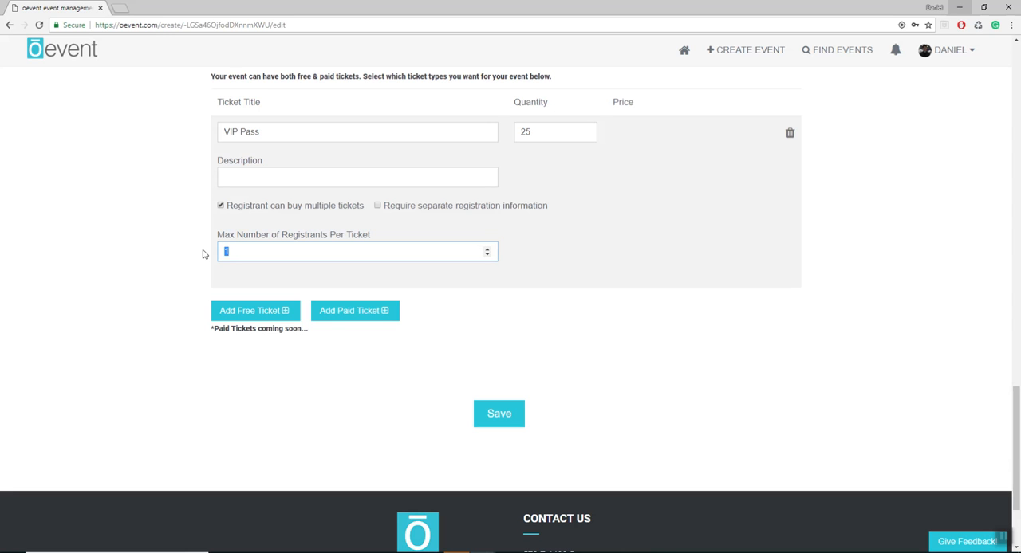
text(2)
click(231, 275)
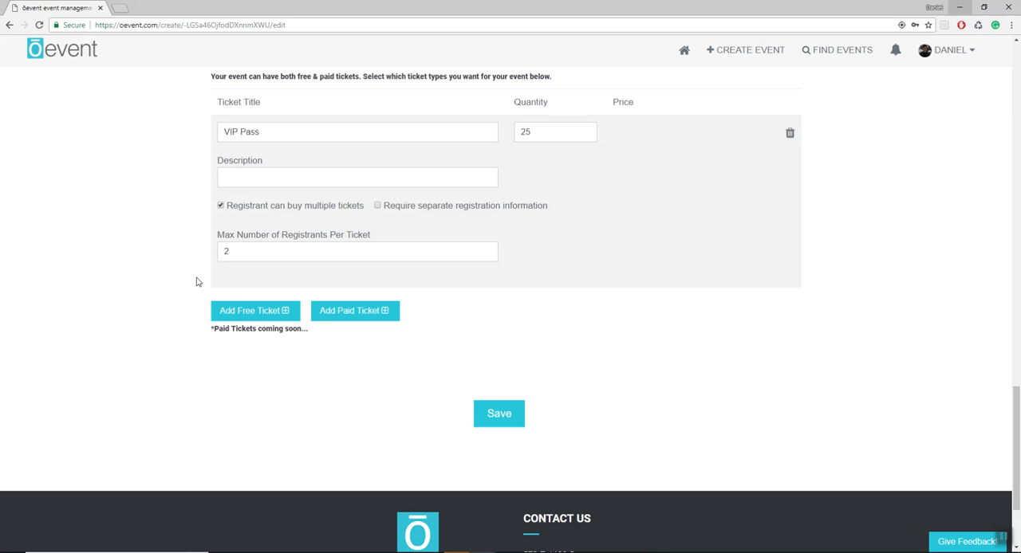
- Examine the option for event management through DoTerra in the ticket section
scroll(239, 311, up, 1)
scroll(394, 295, up, 1)
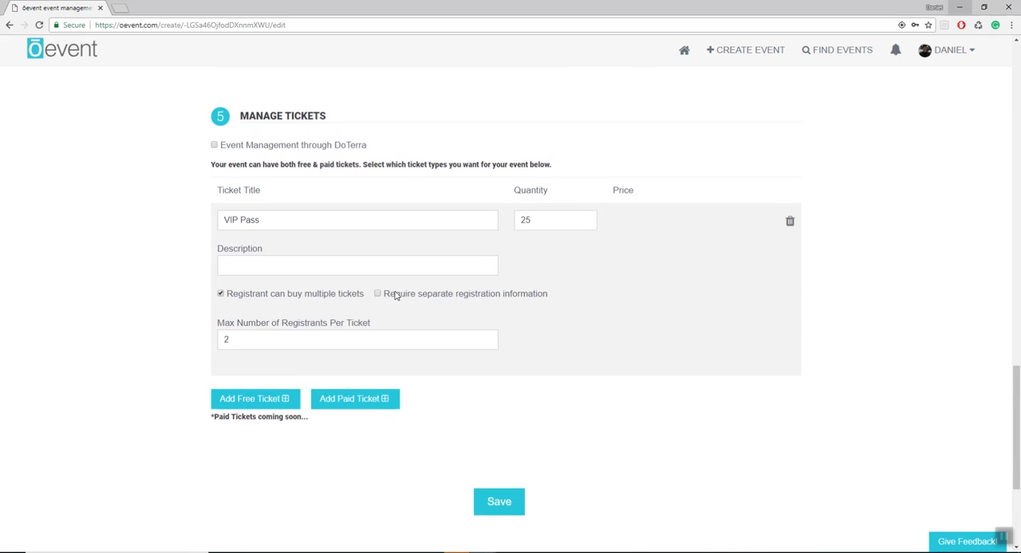
drag(371, 167, 174, 165)
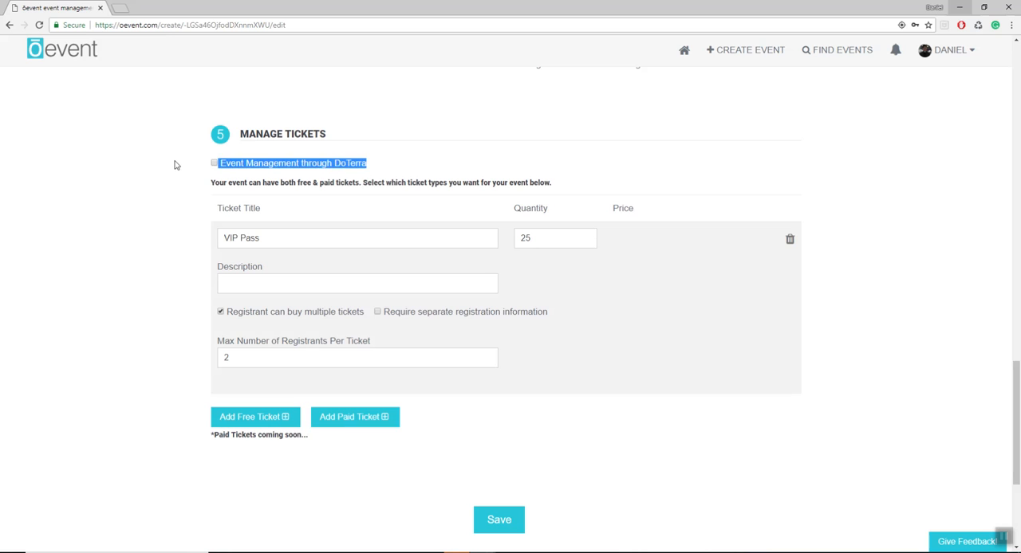
click(176, 165)
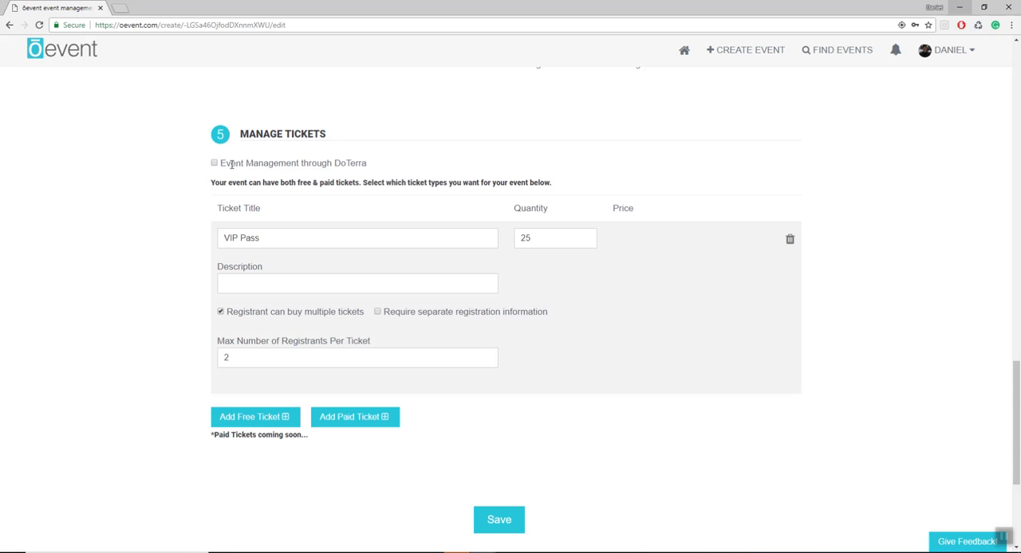
drag(222, 162, 366, 165)
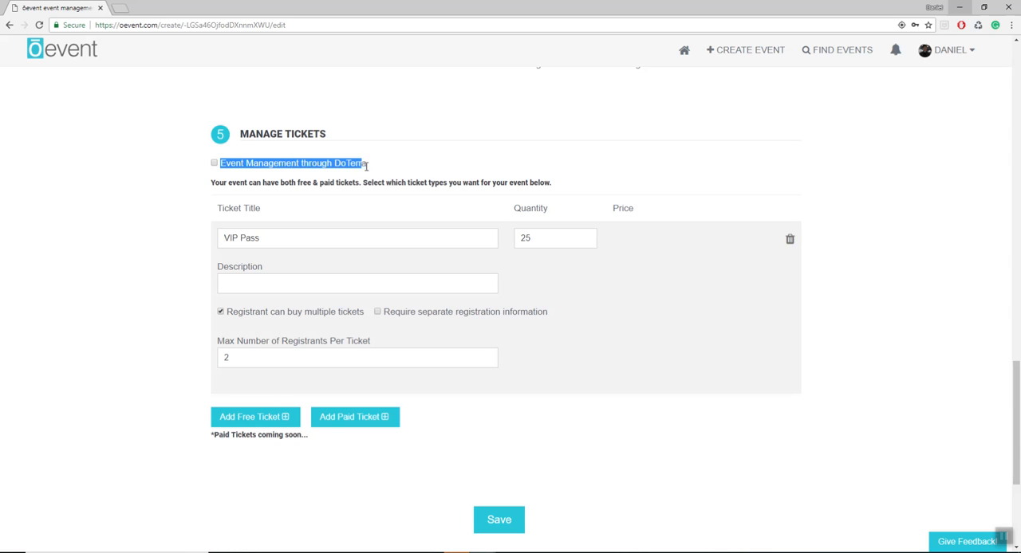
click(372, 171)
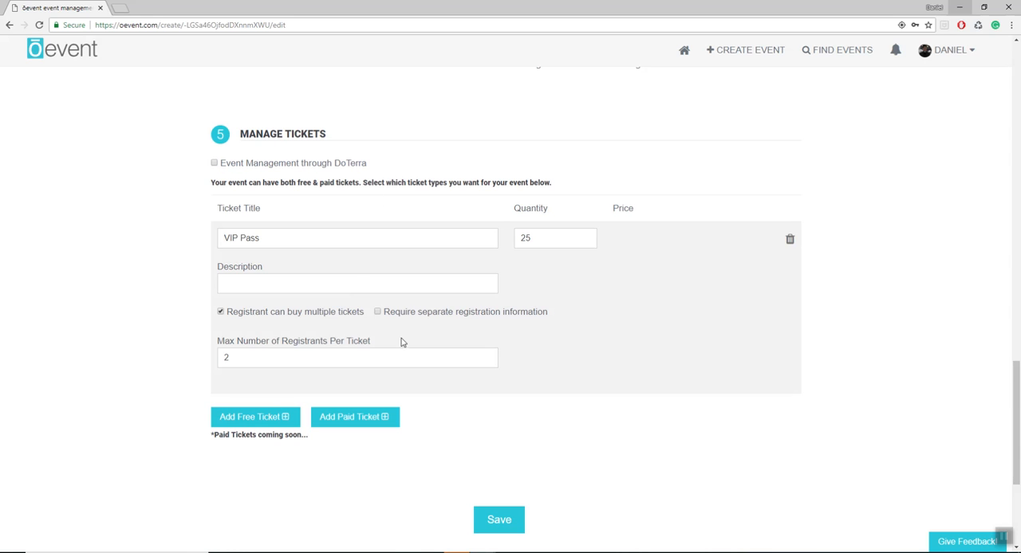
- Save the event and open its advanced options
scroll(531, 360, down, 1)
scroll(546, 365, up, 2)
scroll(546, 364, down, 2)
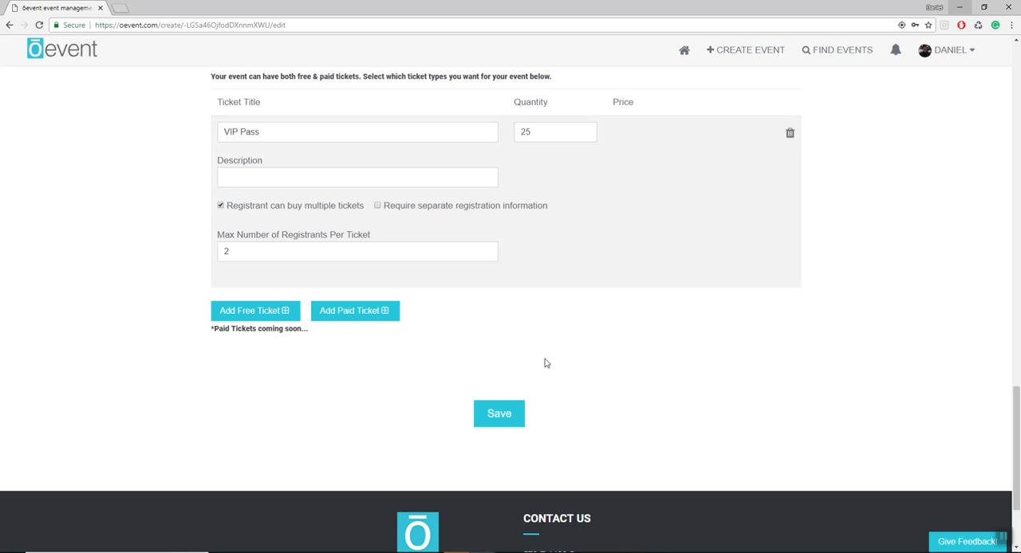
click(504, 416)
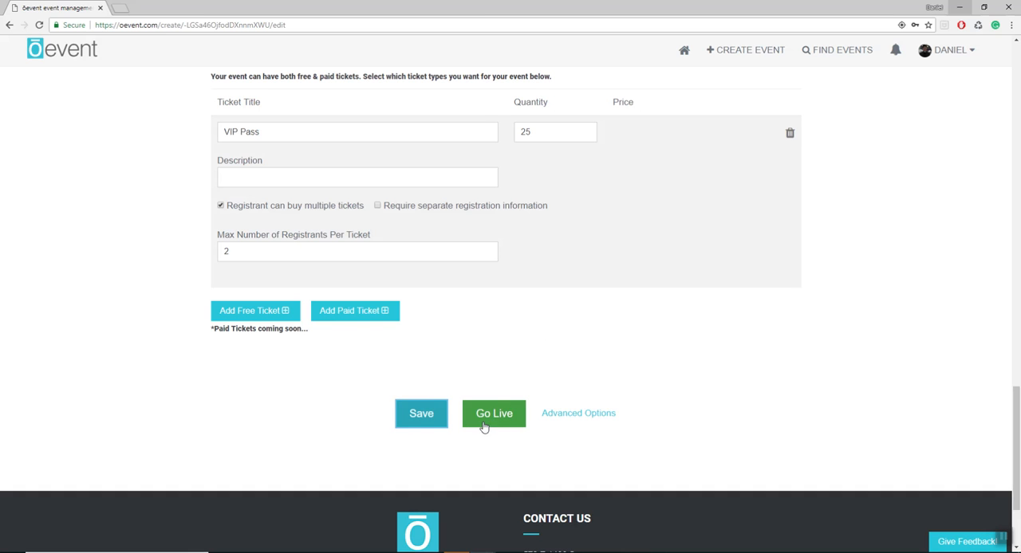
click(579, 415)
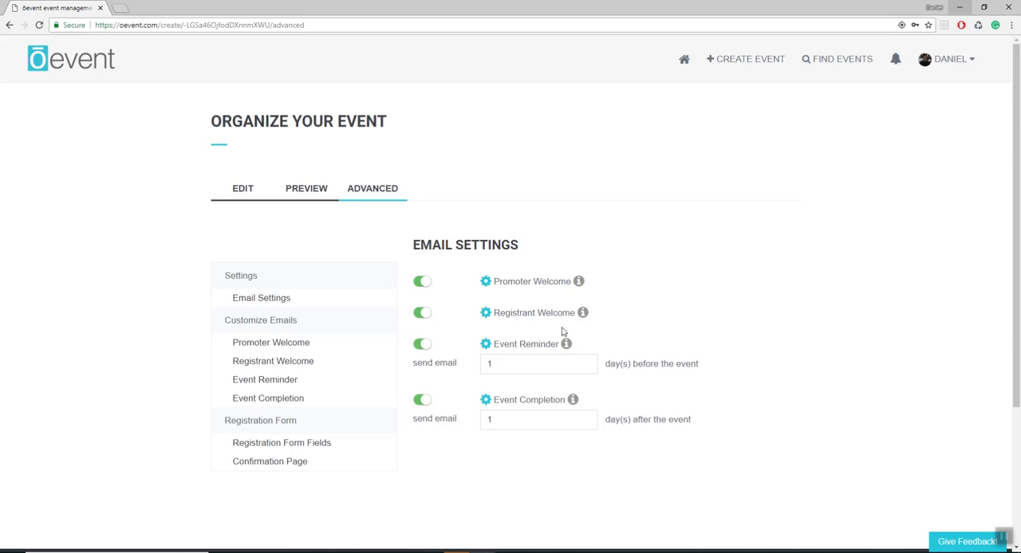
- Go back to the event's edit form and reopen the advanced options from there
scroll(560, 327, down, 1)
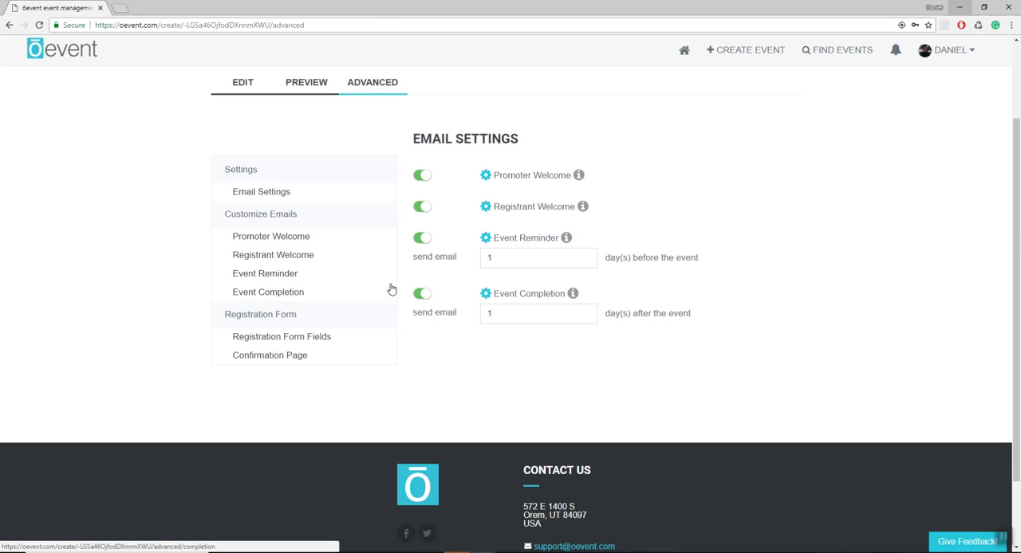
scroll(390, 285, up, 1)
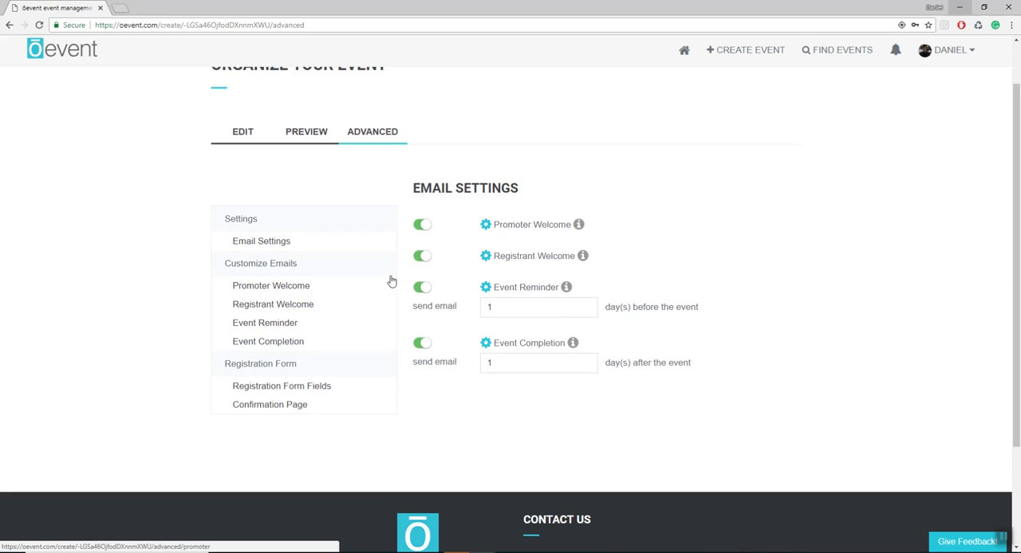
click(246, 143)
scroll(622, 269, down, 10)
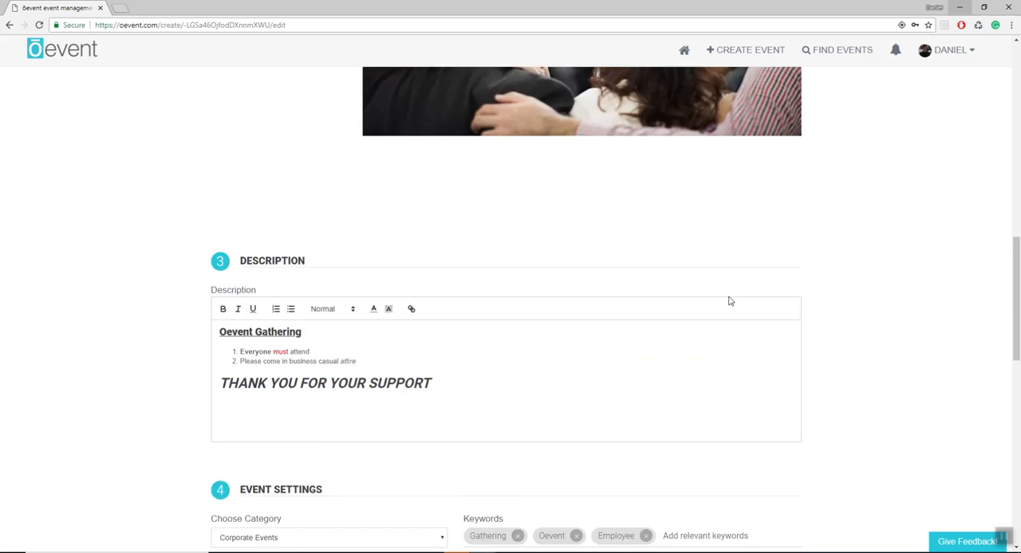
scroll(729, 301, down, 10)
click(582, 306)
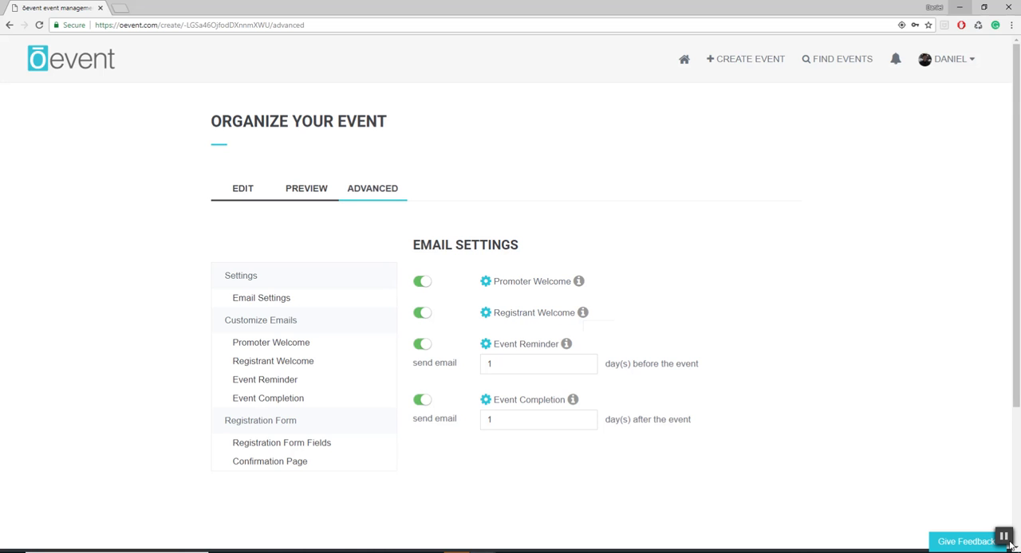
- Examine the email settings for the promoter welcome, registrant welcome, event reminder and event completion emails
scroll(359, 342, down, 1)
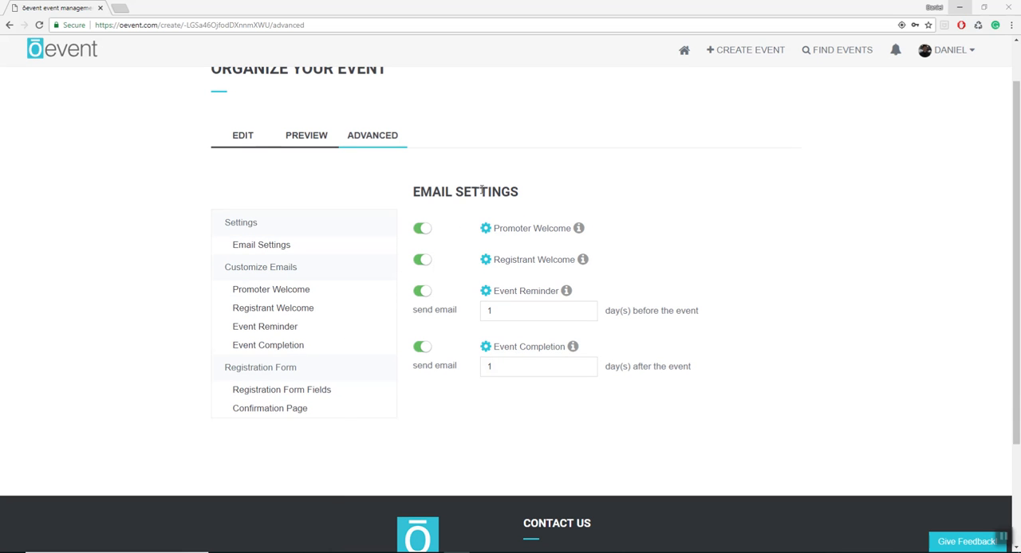
scroll(497, 225, down, 1)
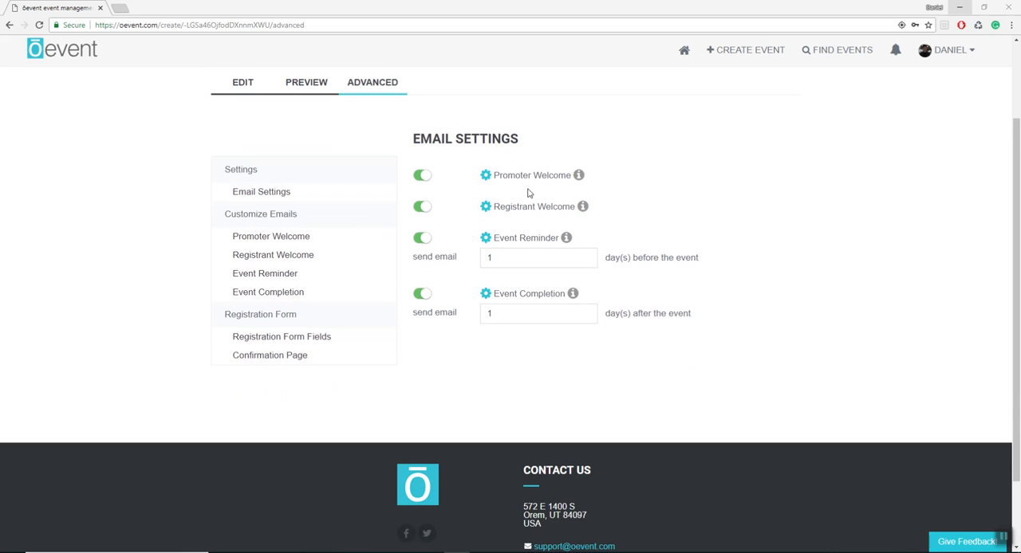
drag(559, 175, 542, 175)
drag(513, 208, 570, 209)
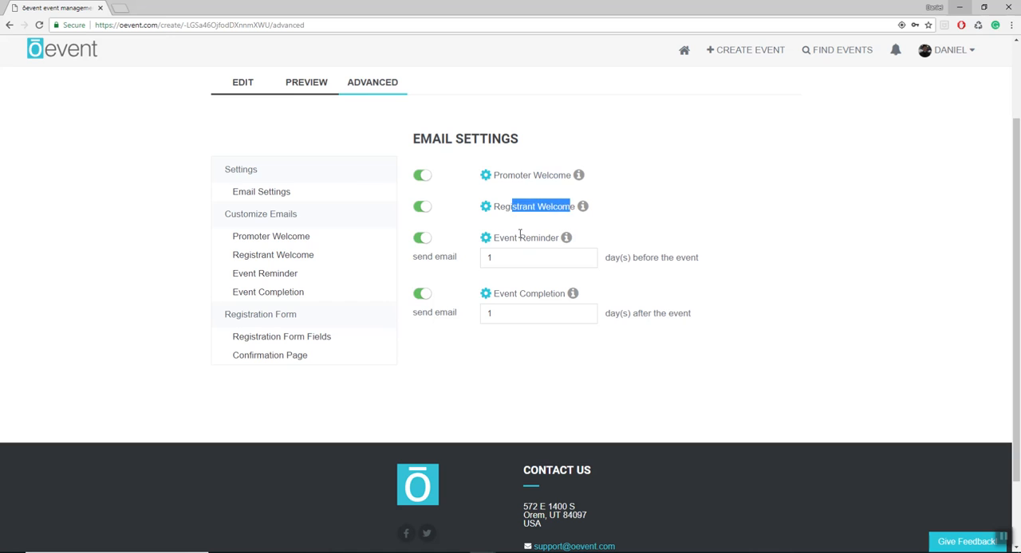
drag(520, 237, 545, 239)
click(517, 301)
drag(518, 295, 532, 295)
click(540, 295)
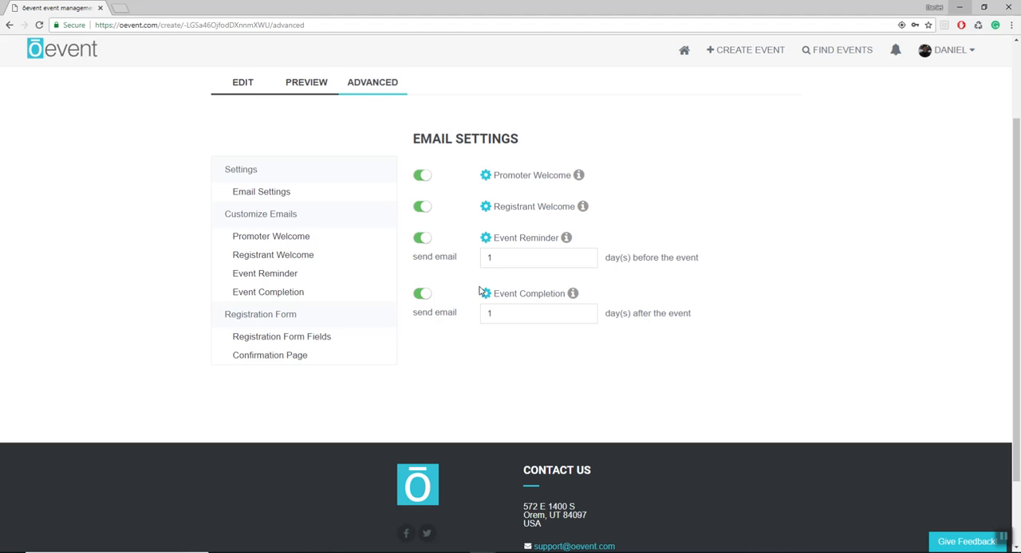
scroll(524, 202, up, 1)
mouse_move(578, 230)
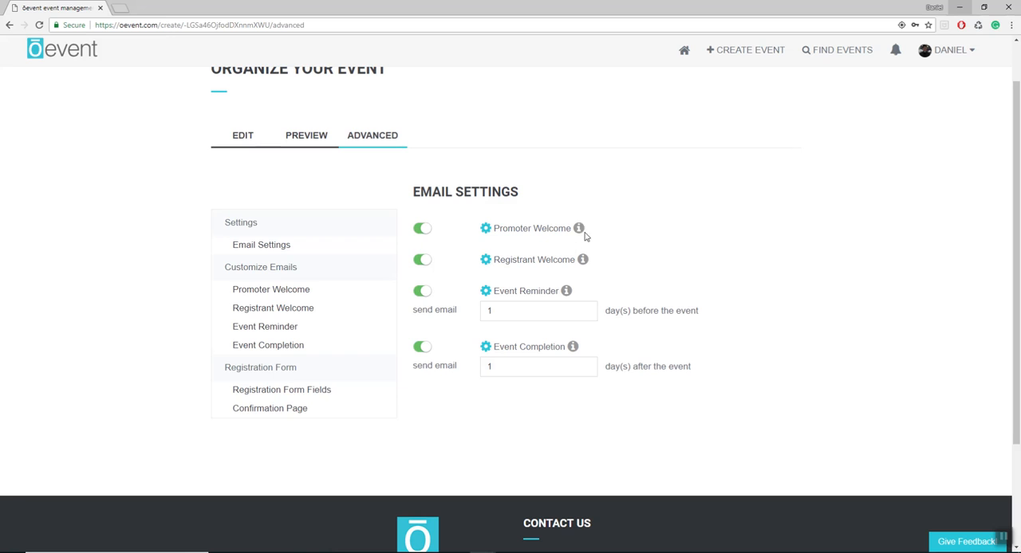
mouse_move(579, 265)
drag(508, 229, 526, 230)
click(527, 230)
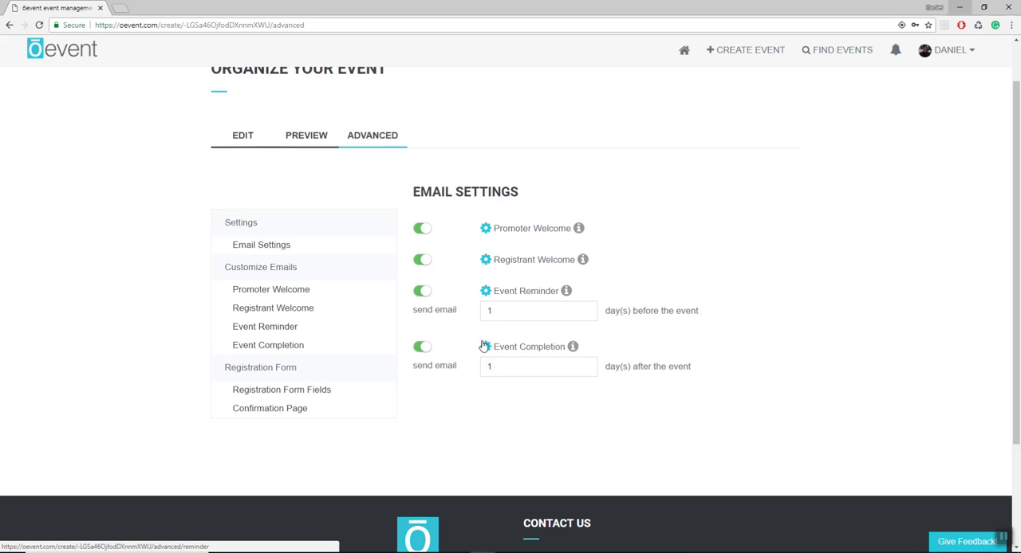
- Open the registrant welcome email for customizing and set its subject to "Welcome Promoter!"
click(486, 260)
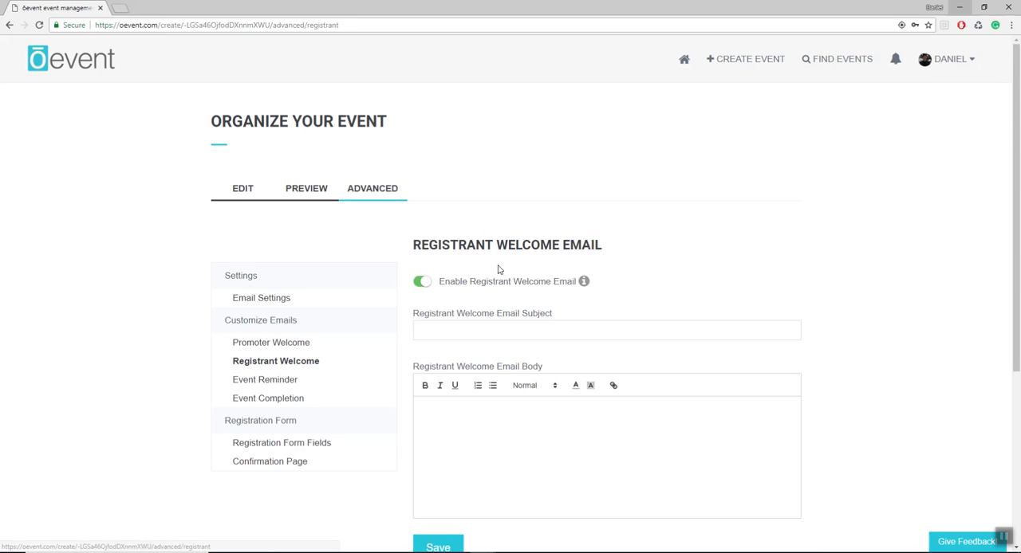
scroll(503, 287, down, 2)
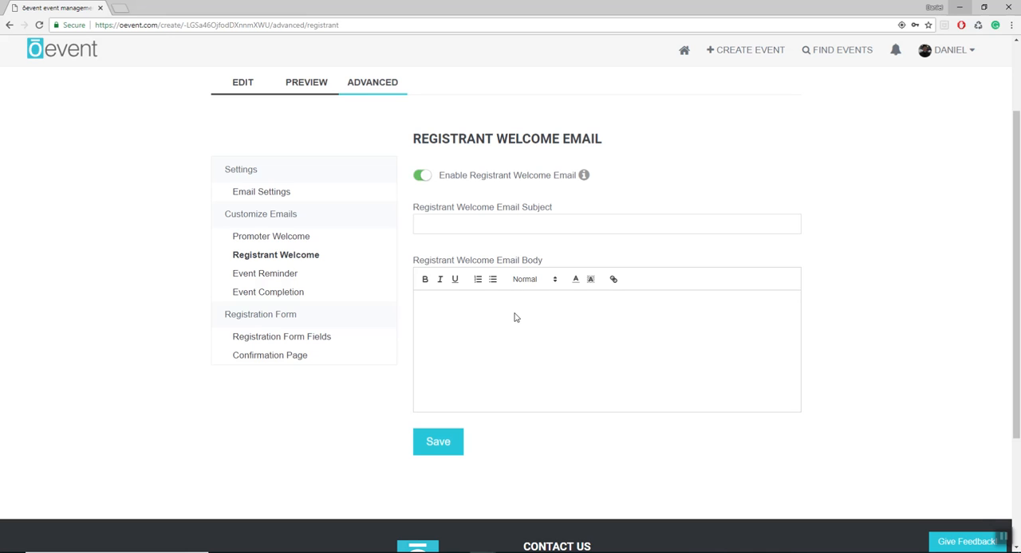
click(467, 226)
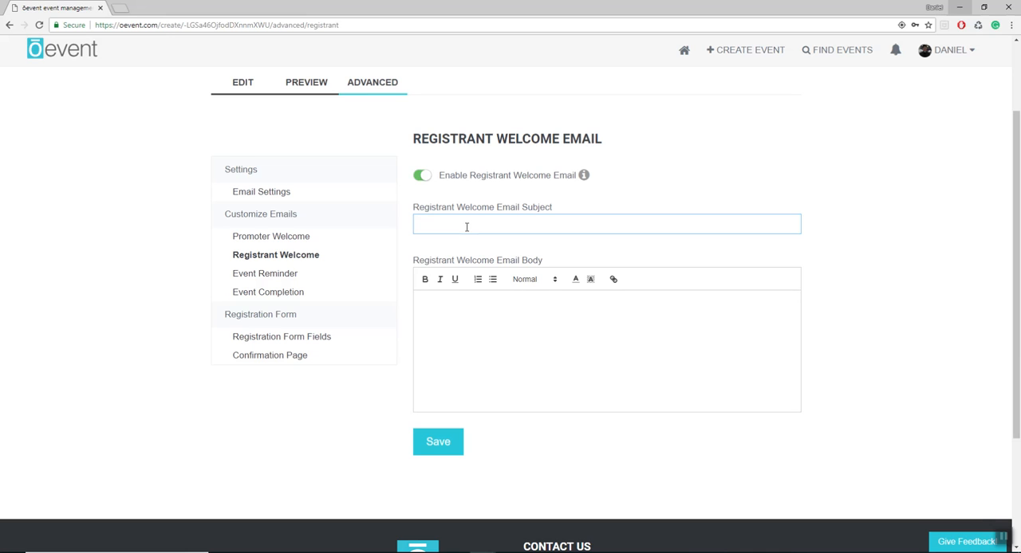
text(Welcome Promoter!)
- Write "Hi thank you for promoting my event!" as the registrant welcome email body and save the email
click(473, 298)
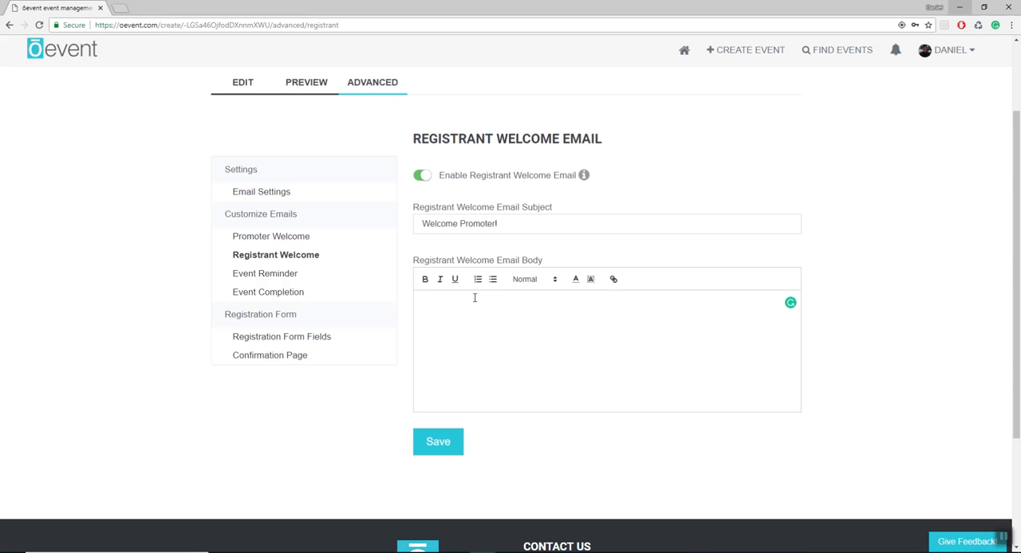
text(Hi thank you for promoting my event!)
click(455, 443)
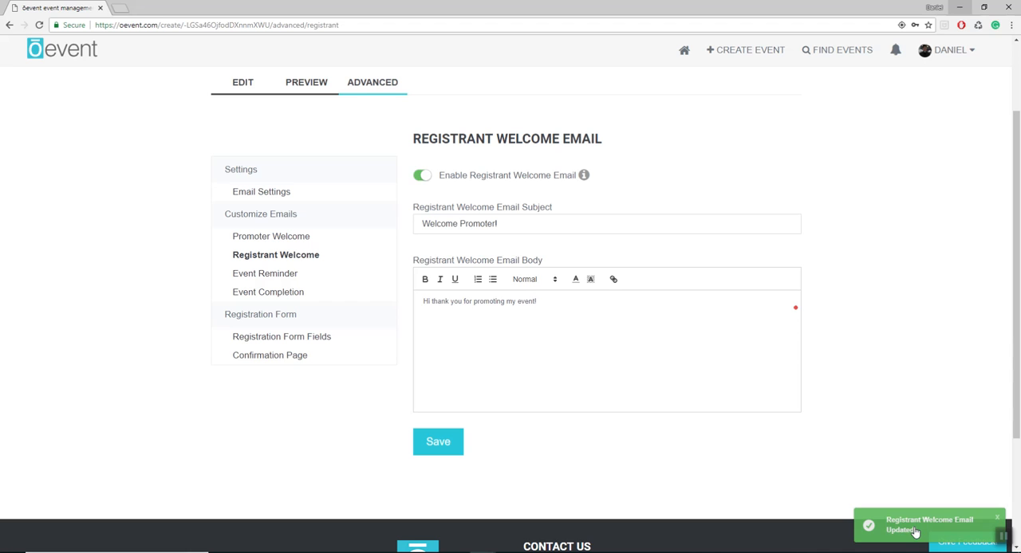
- Return to the overview of the event's email settings
click(291, 240)
click(277, 300)
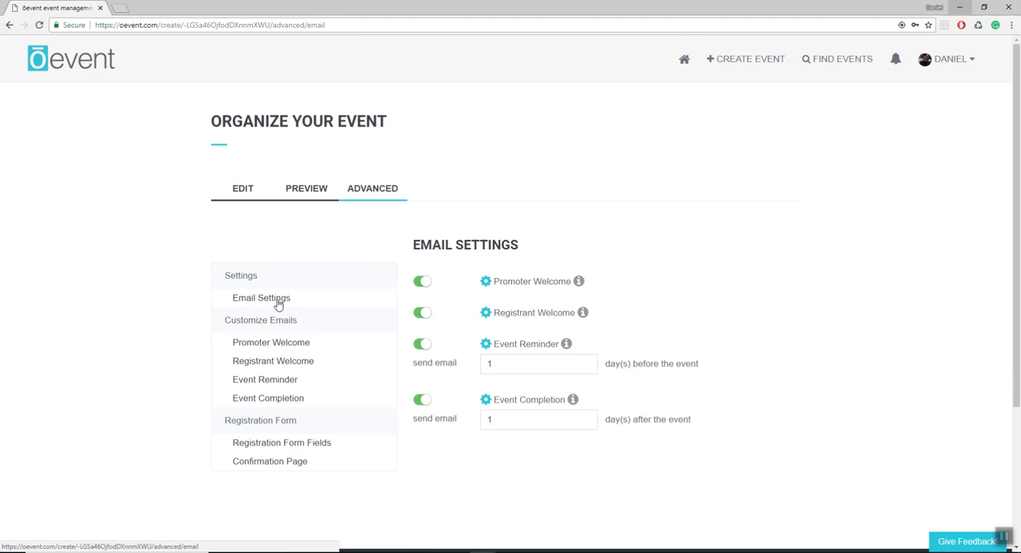
- Review the subject and body of the registrant welcome email and compare them with the promoter welcome email
scroll(382, 304, down, 1)
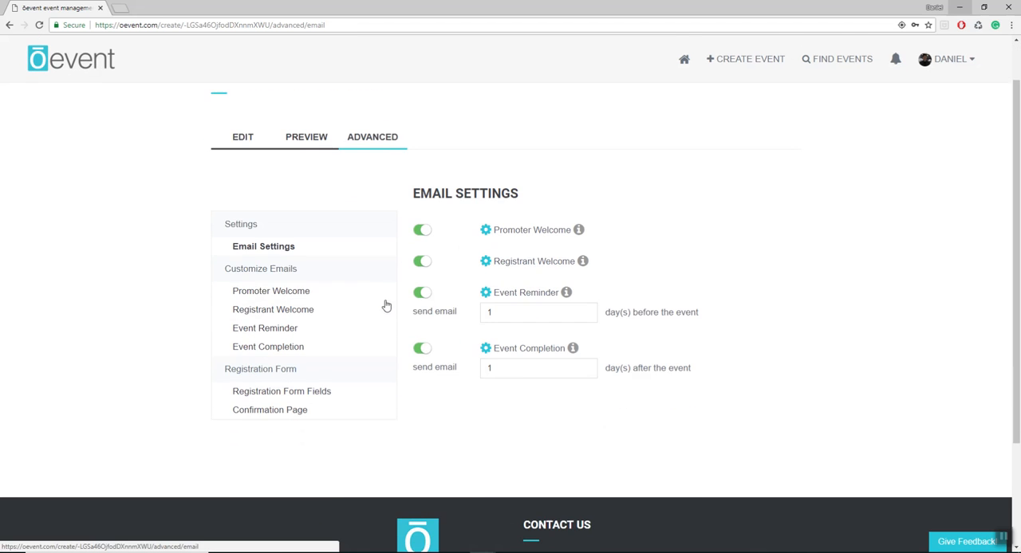
click(486, 262)
scroll(559, 265, down, 1)
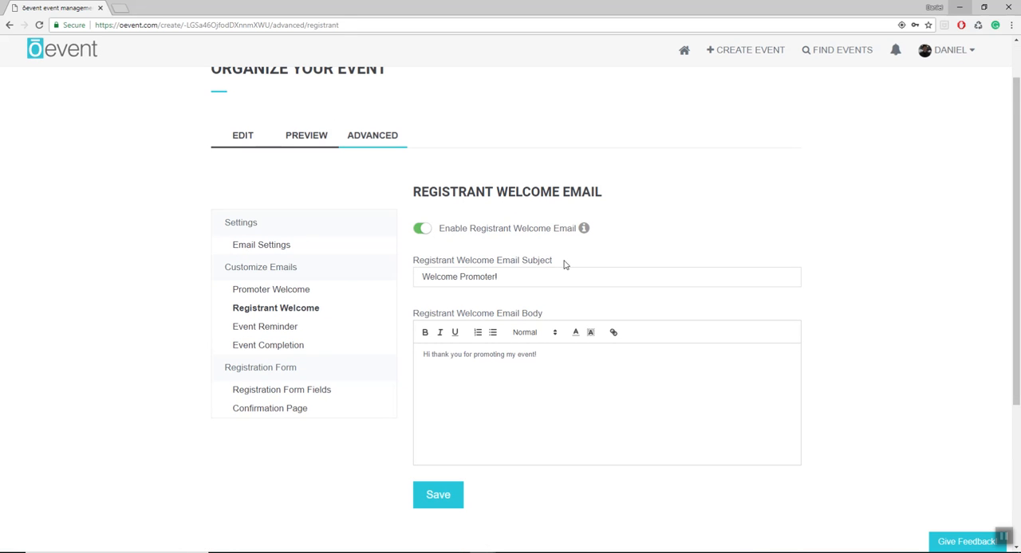
scroll(564, 265, down, 1)
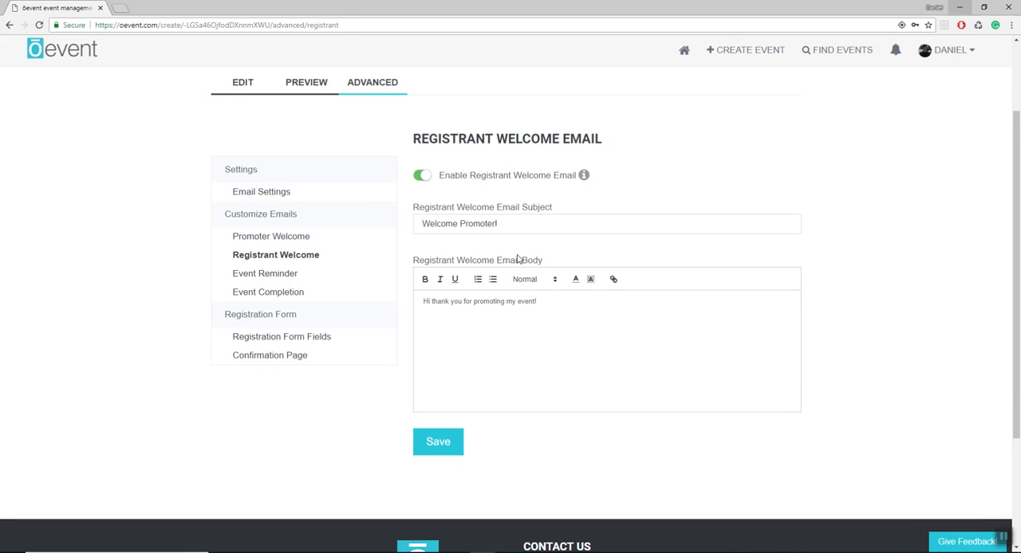
click(534, 302)
click(294, 238)
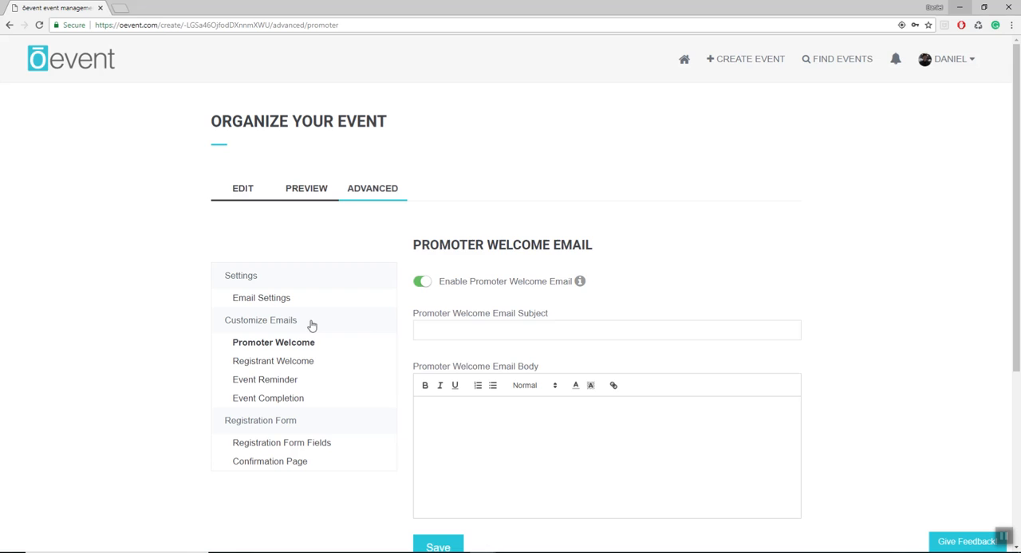
- Change the registrant welcome email subject to "Welcome Registrant!"
click(303, 361)
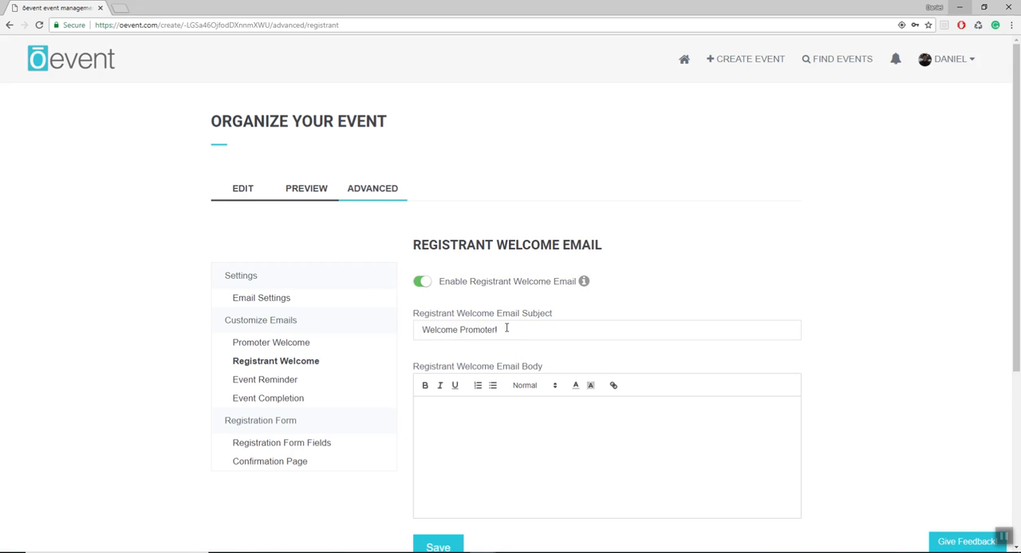
drag(494, 329, 464, 332)
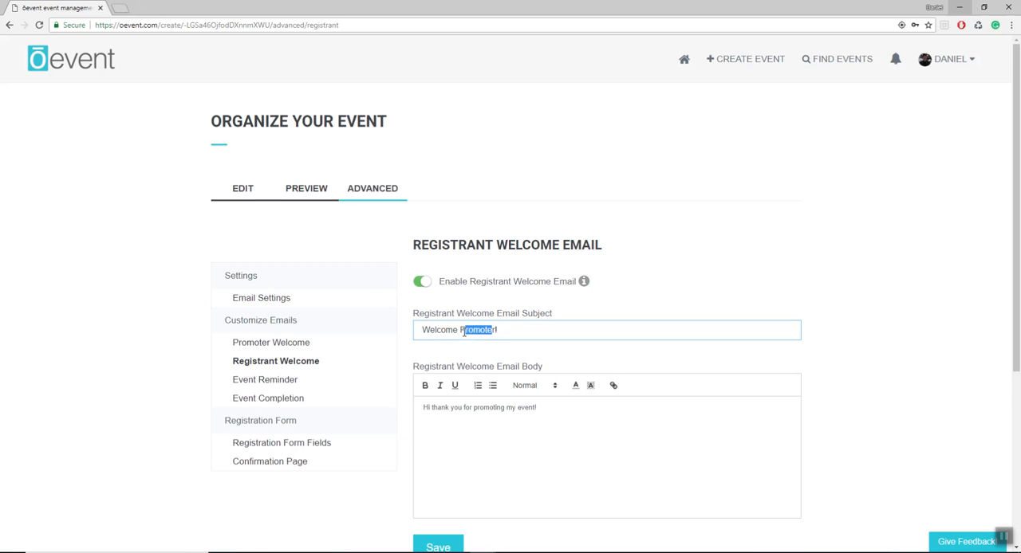
key(BackSpace)
key(BackSpace)
text(Re)
text(gistrant)
- Reword the registrant welcome email body to "Hi thank you for attending my event!" and save the email
scroll(593, 406, down, 1)
drag(505, 356, 474, 359)
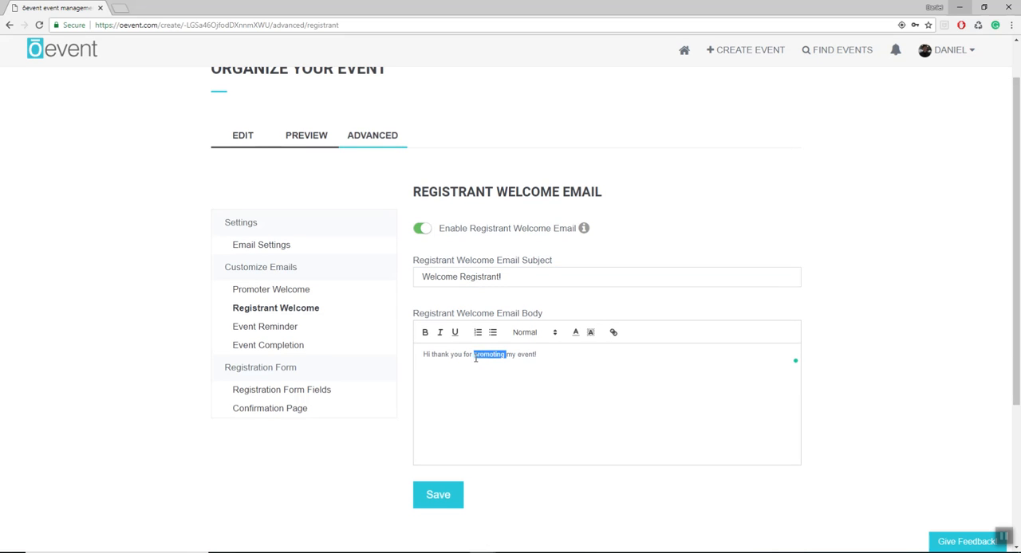
click(473, 359)
key(BackSpace)
key(BackSpace)
key(BackSpace)
key(BackSpace)
key(BackSpace)
key(BackSpace)
key(BackSpace)
key(BackSpace)
key(BackSpace)
key(BackSpace)
key(BackSpace)
key(BackSpace)
text(attending my)
click(455, 491)
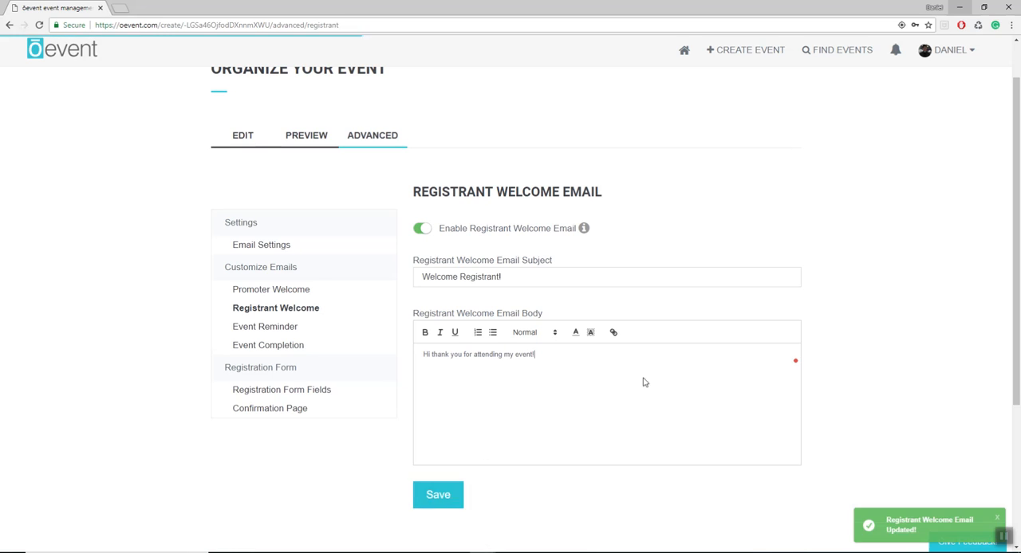
- Open the promoter welcome email for customizing and set its subject to "Welcome Promoter!"
click(274, 289)
click(481, 331)
scroll(481, 332, down, 1)
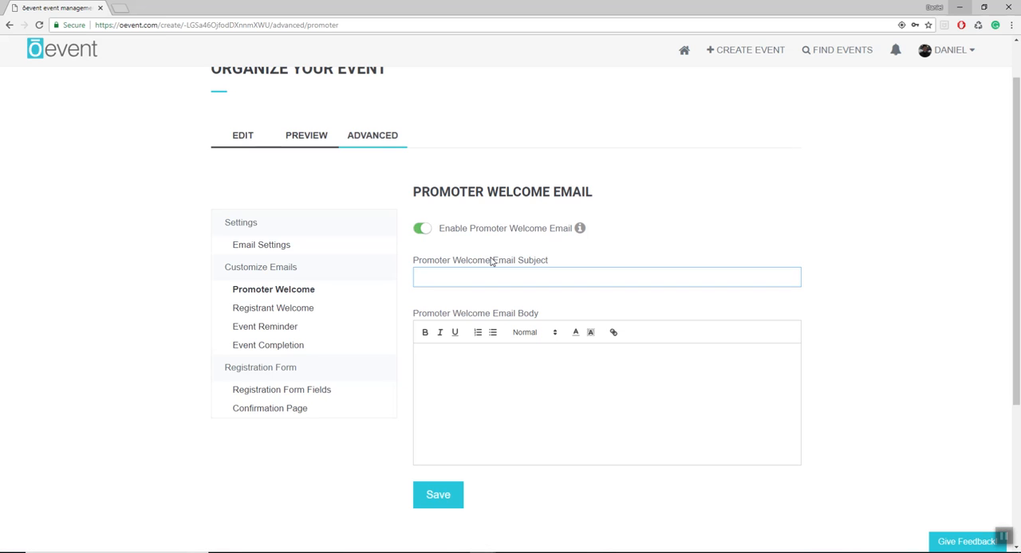
text(Welcome Prmot)
key(BackSpace)
text(ioomtter!)
- Write "Thank you for promoting my event!" as the promoter welcome email body and save the email
click(489, 363)
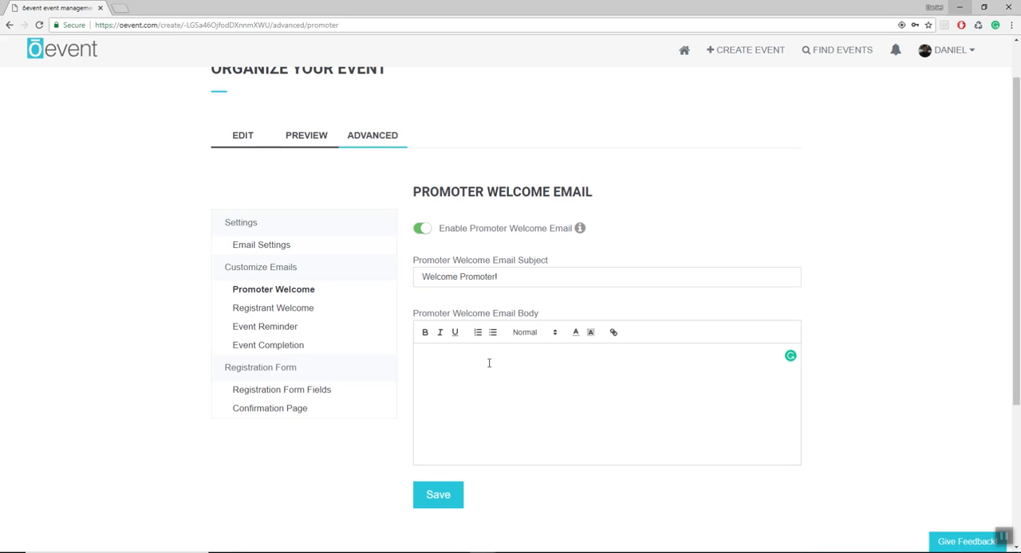
text(Thank you for m)
text(romoting my event!)
click(464, 495)
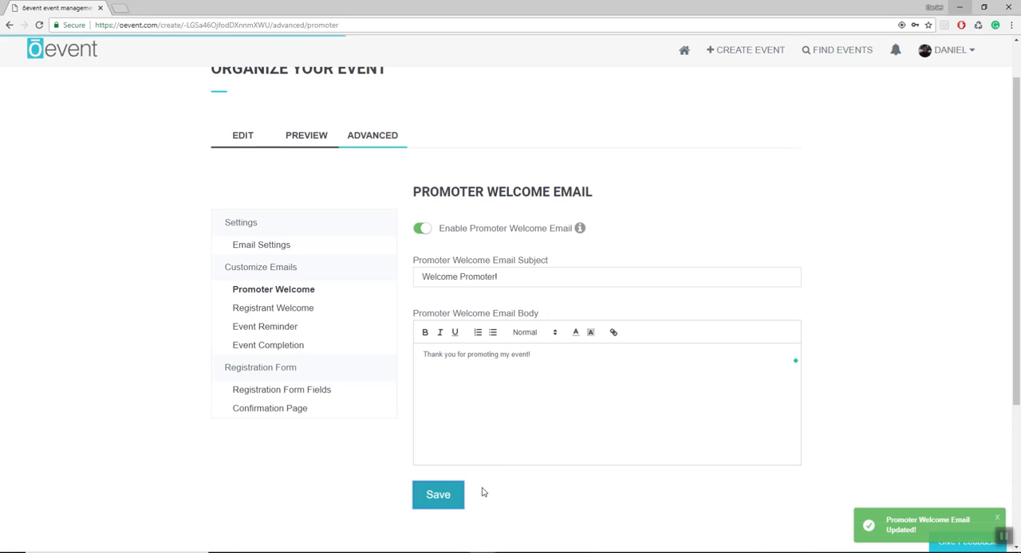
- Check the saved subjects and bodies of the registrant welcome and promoter welcome emails
click(294, 313)
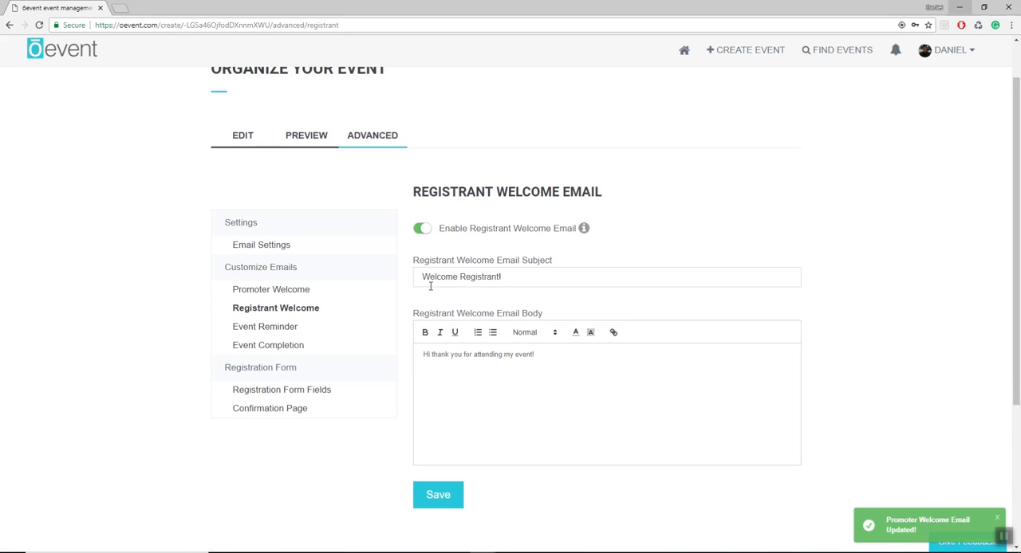
mouse_move(430, 285)
mouse_down()
mouse_move(495, 282)
mouse_move(440, 277)
mouse_up()
click(496, 282)
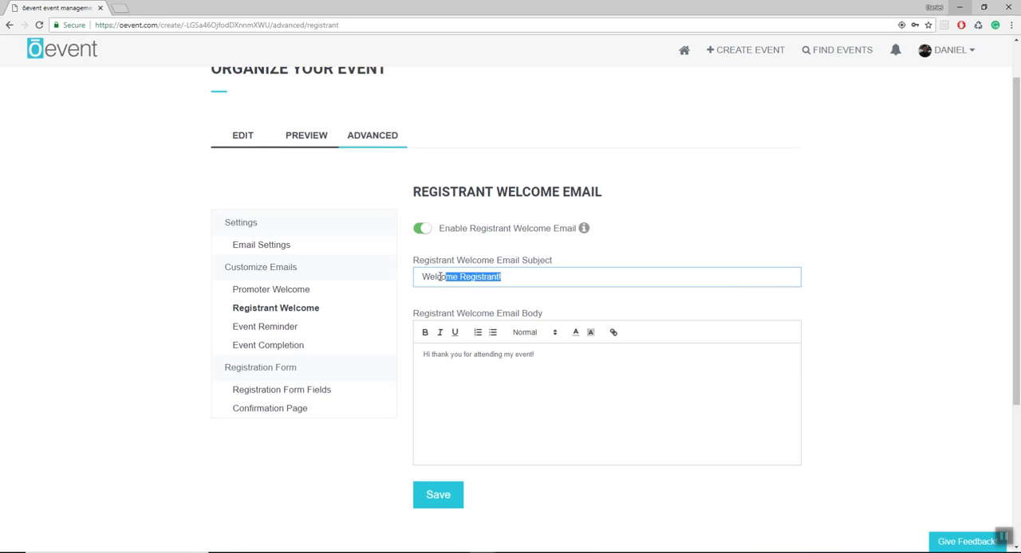
click(278, 292)
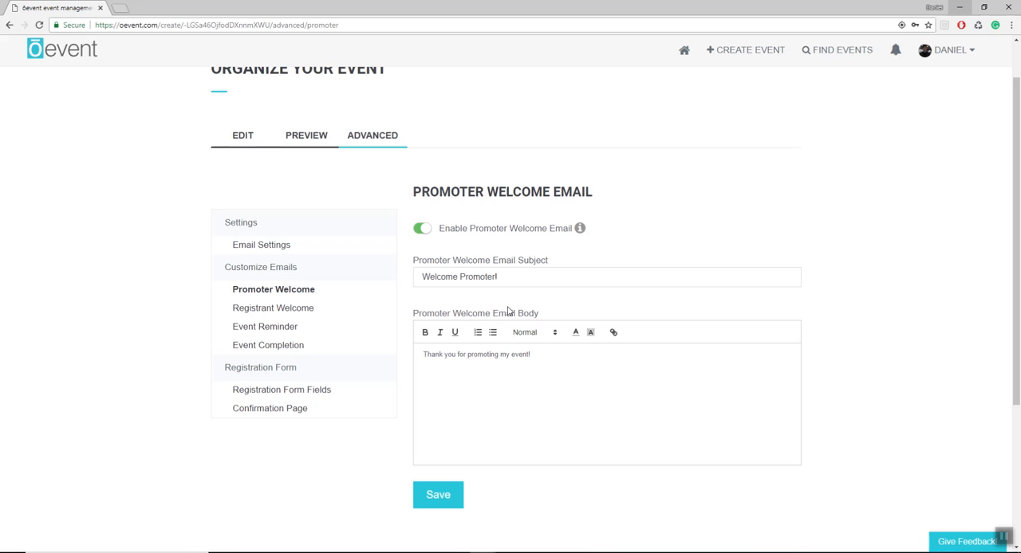
- Return to the email settings overview and examine the event reminder and event completion entries
click(263, 247)
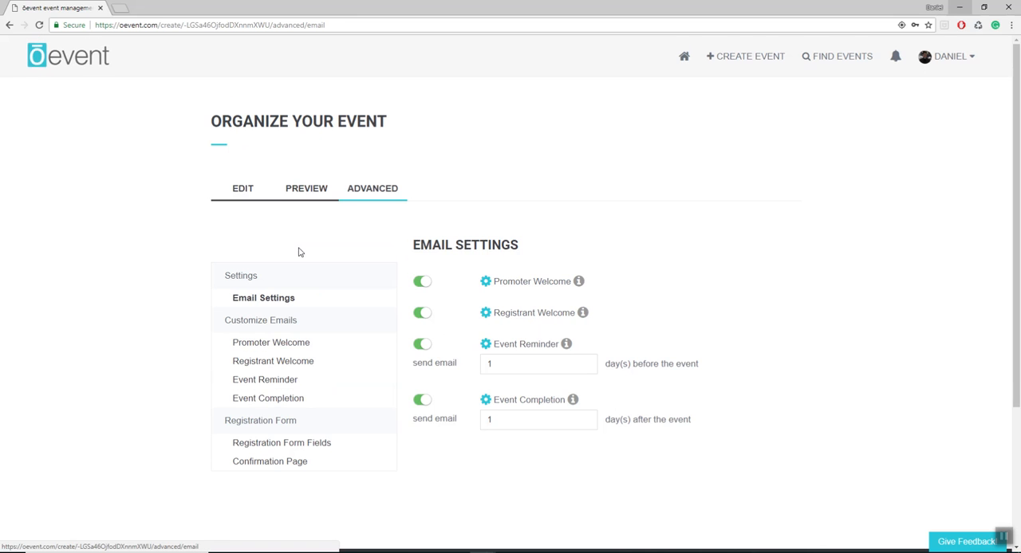
scroll(610, 318, down, 1)
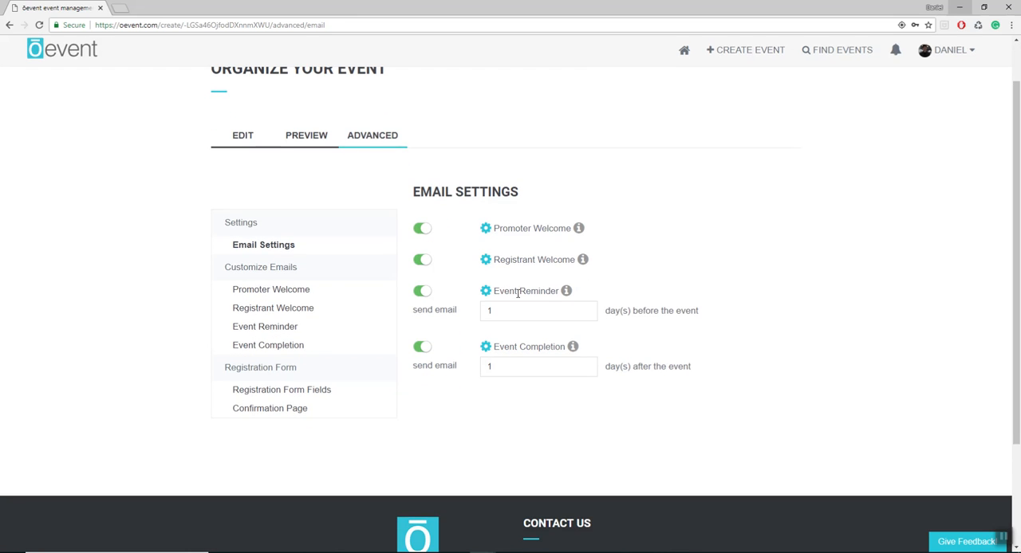
drag(495, 291, 556, 291)
click(554, 289)
drag(525, 347, 551, 344)
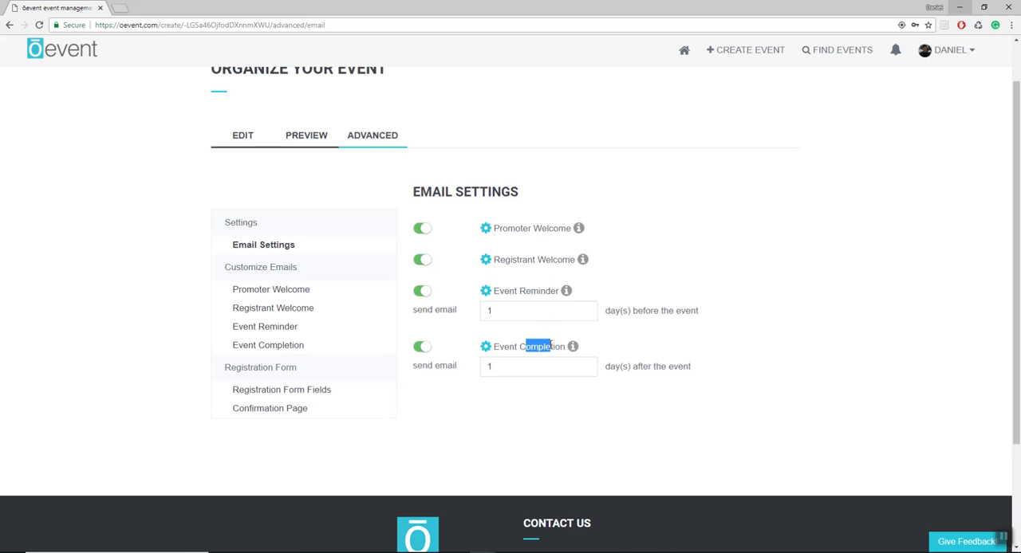
click(539, 294)
drag(501, 349, 548, 349)
click(549, 349)
scroll(552, 349, down, 1)
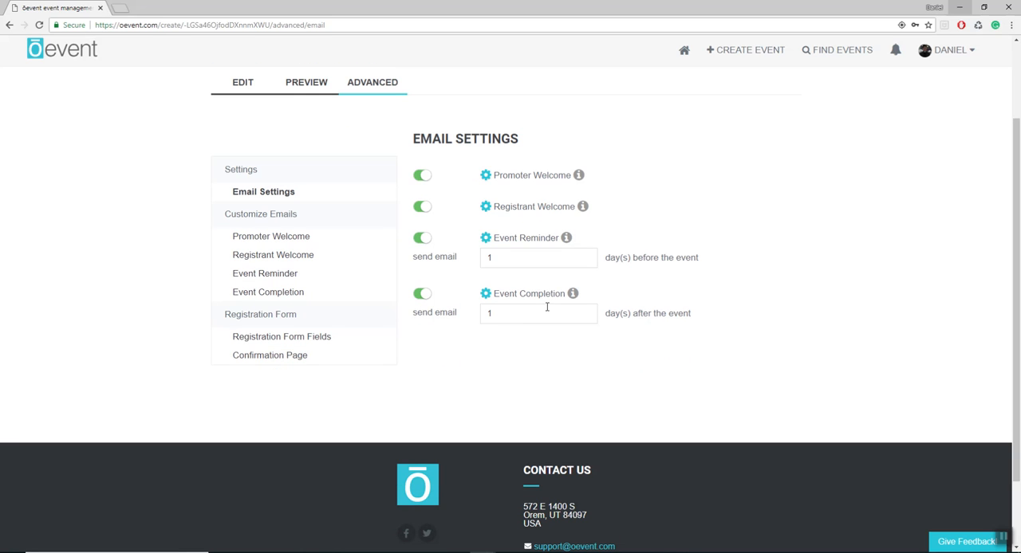
- Schedule the event reminder email 3 days before the event and the event completion email 2 days after it
double_click(489, 257)
text(3)
click(511, 280)
scroll(512, 286, down, 1)
double_click(514, 264)
scroll(547, 315, up, 1)
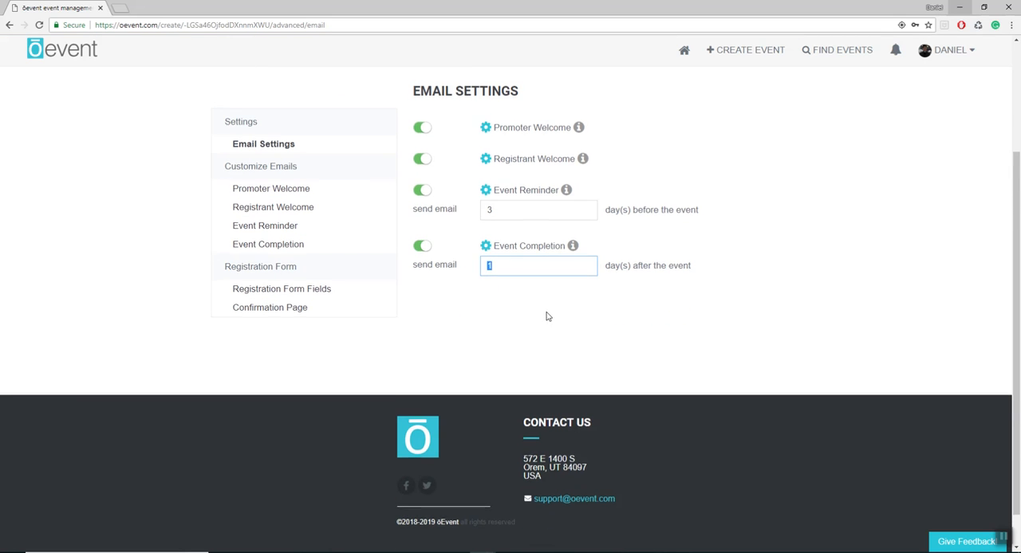
text(2)
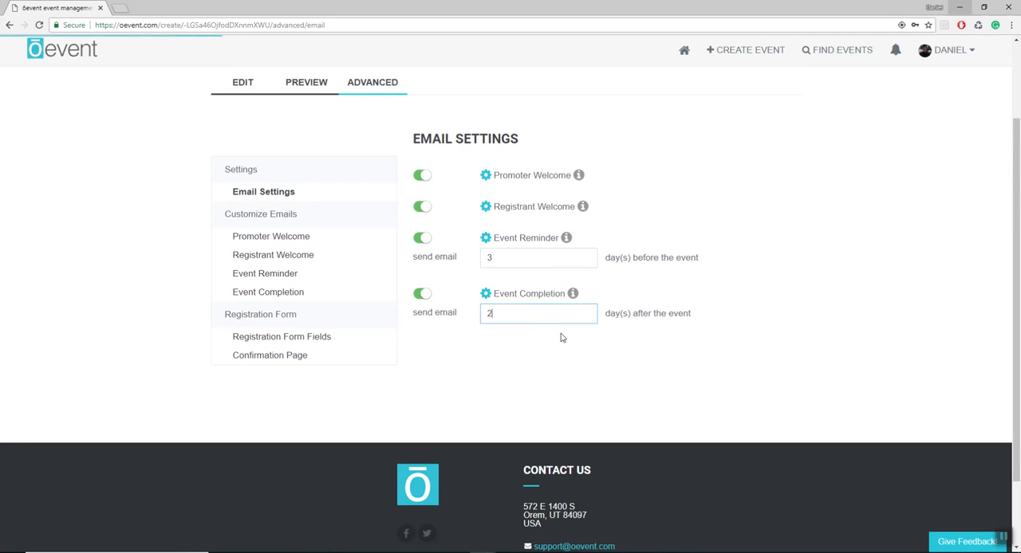
click(563, 338)
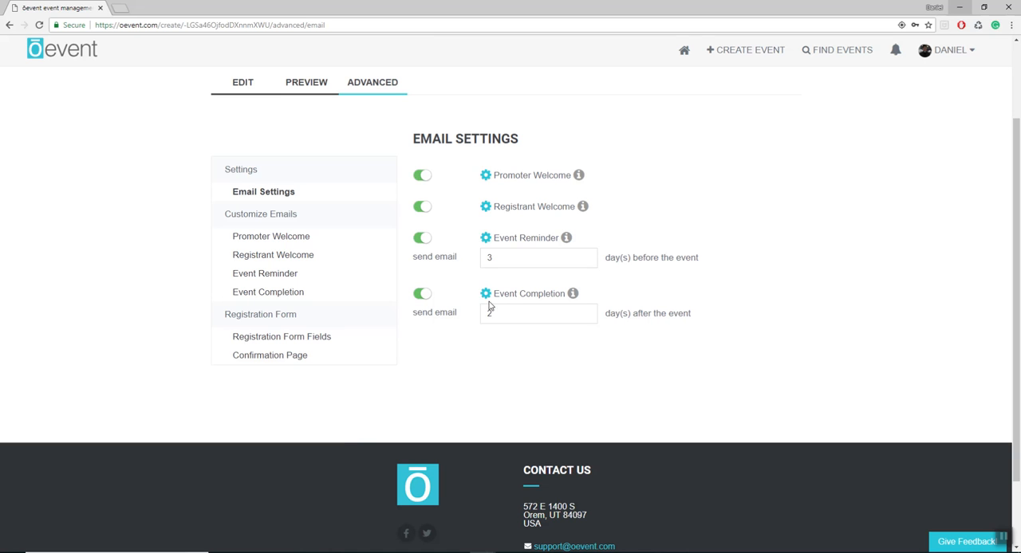
- Open the event reminder email for customizing and look over its subject and body fields
click(485, 238)
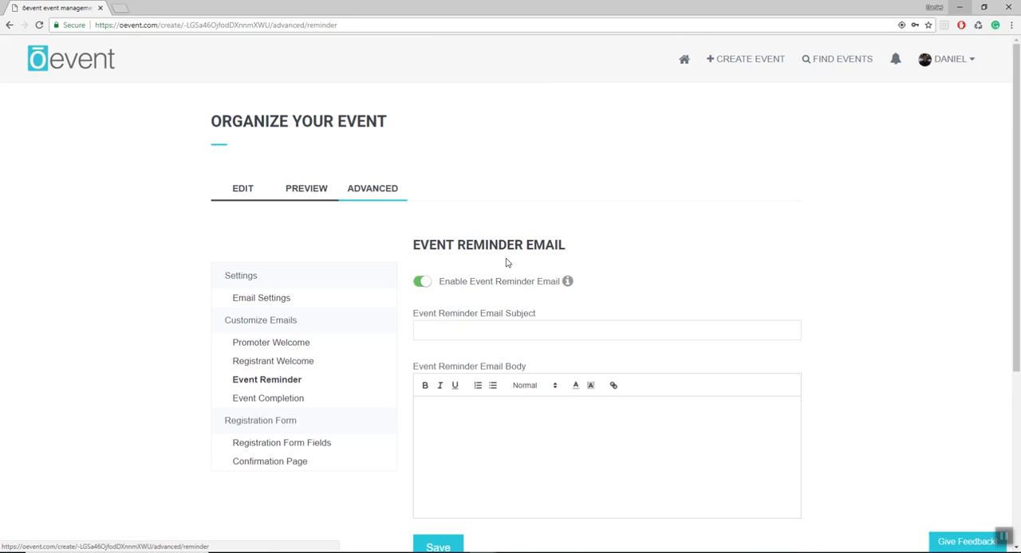
scroll(506, 263, down, 2)
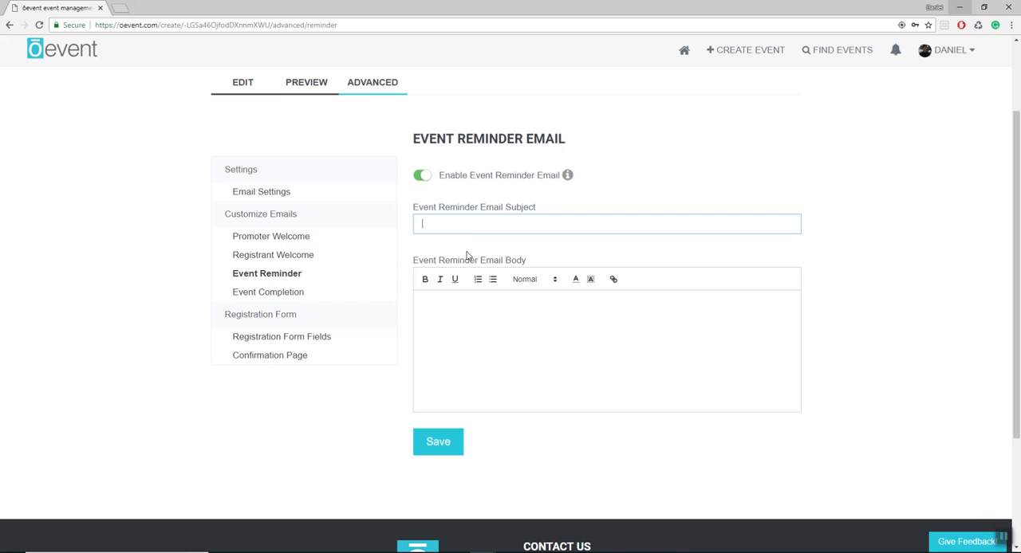
click(439, 324)
scroll(399, 319, down, 1)
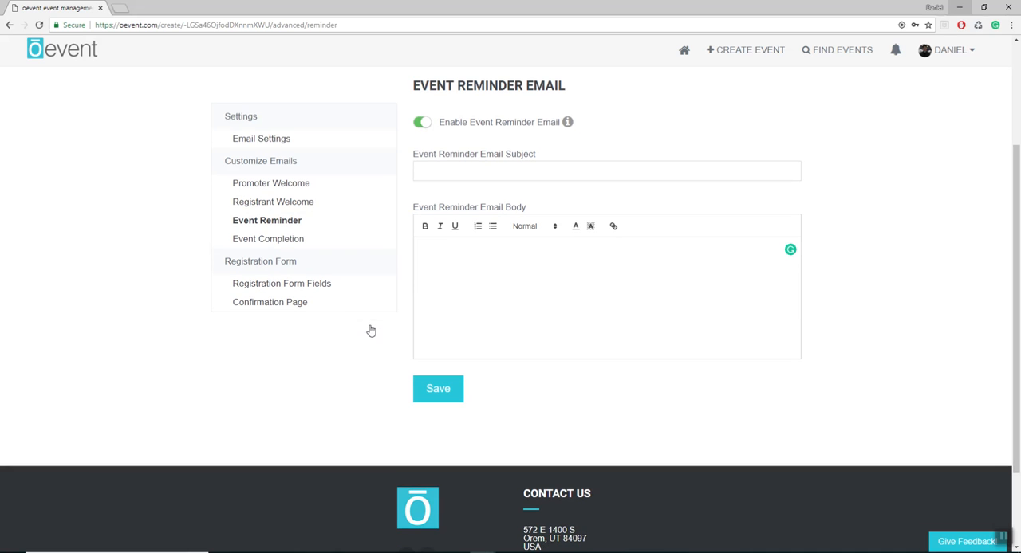
- Open the registration form fields and examine which ones are included and required
click(295, 285)
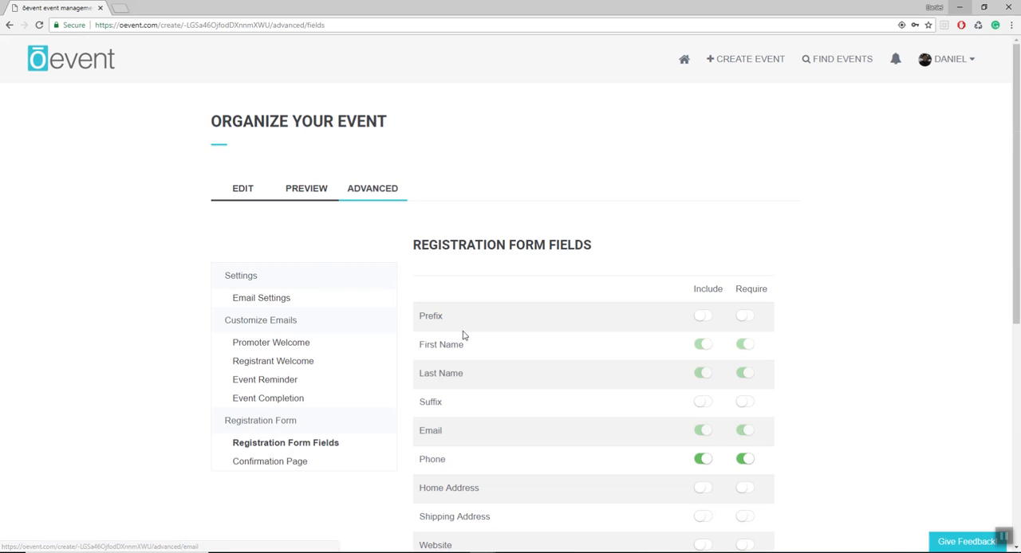
scroll(423, 287, down, 1)
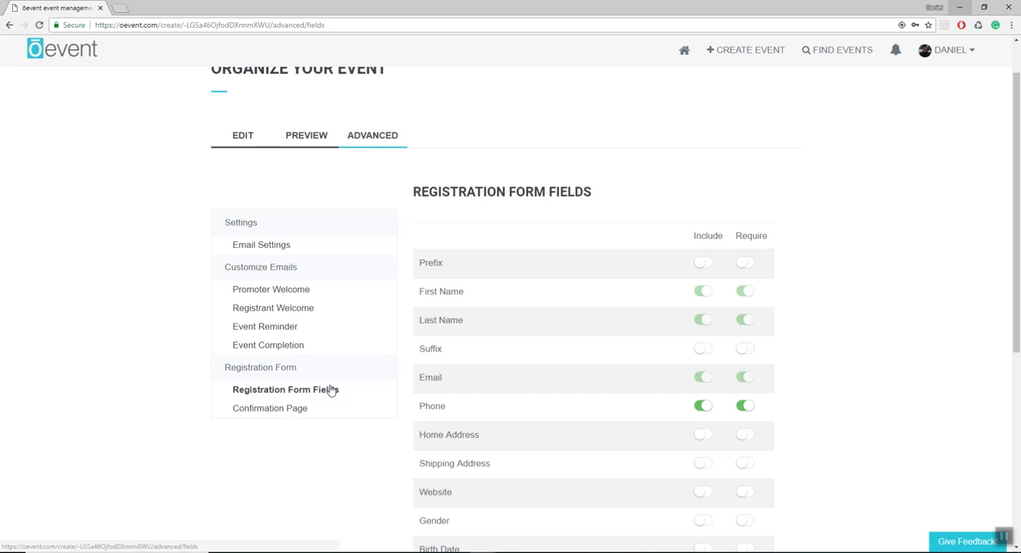
scroll(330, 390, down, 1)
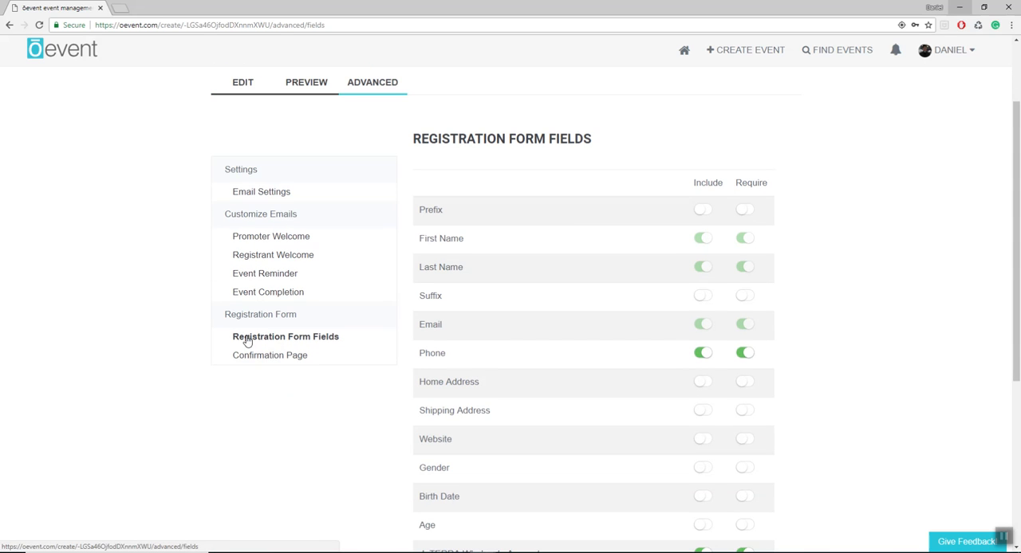
scroll(558, 239, down, 1)
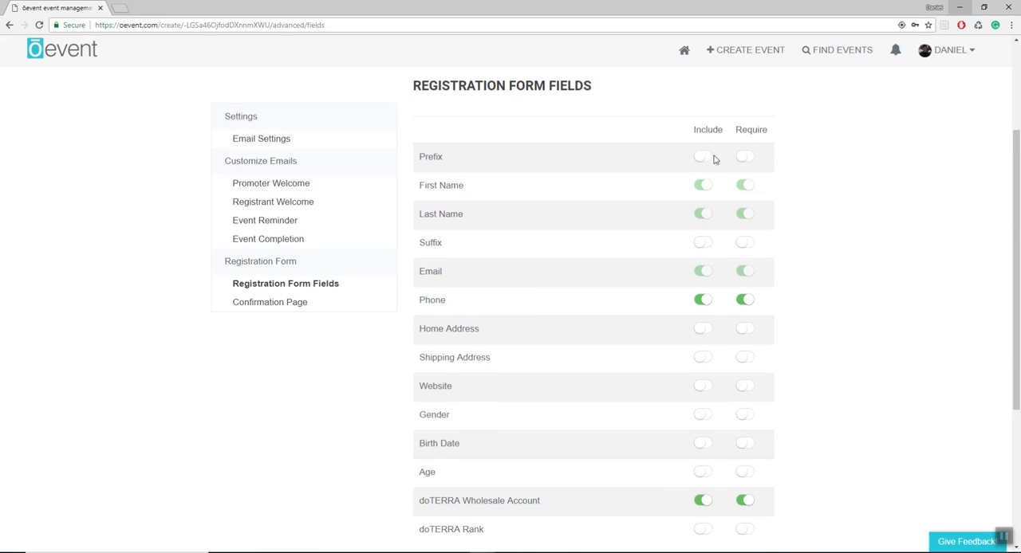
scroll(702, 200, down, 1)
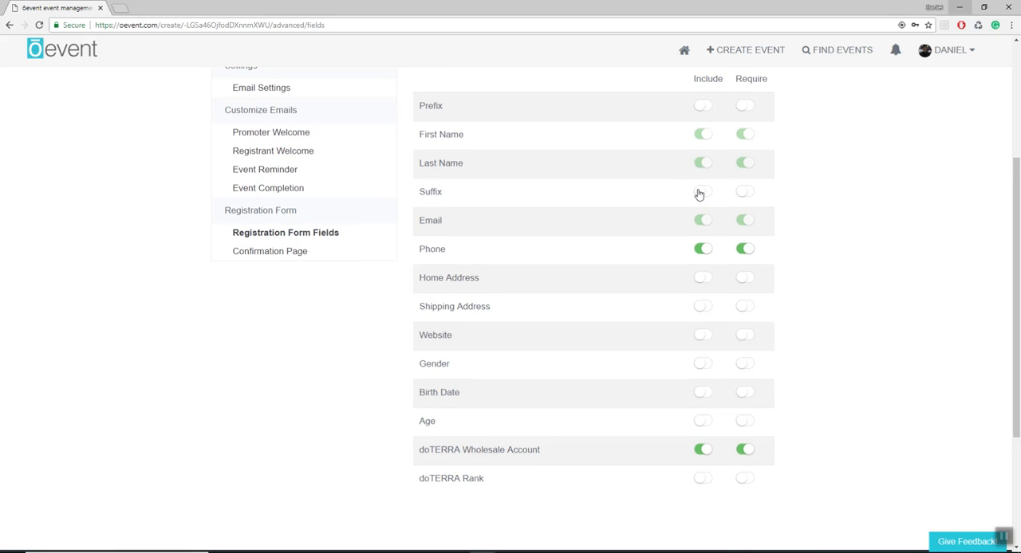
scroll(698, 193, up, 1)
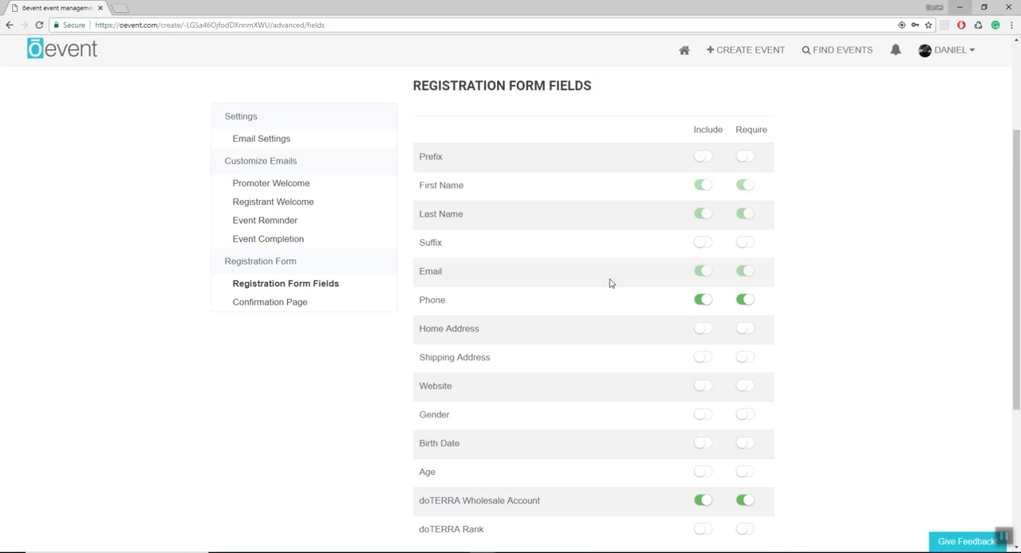
scroll(530, 192, down, 1)
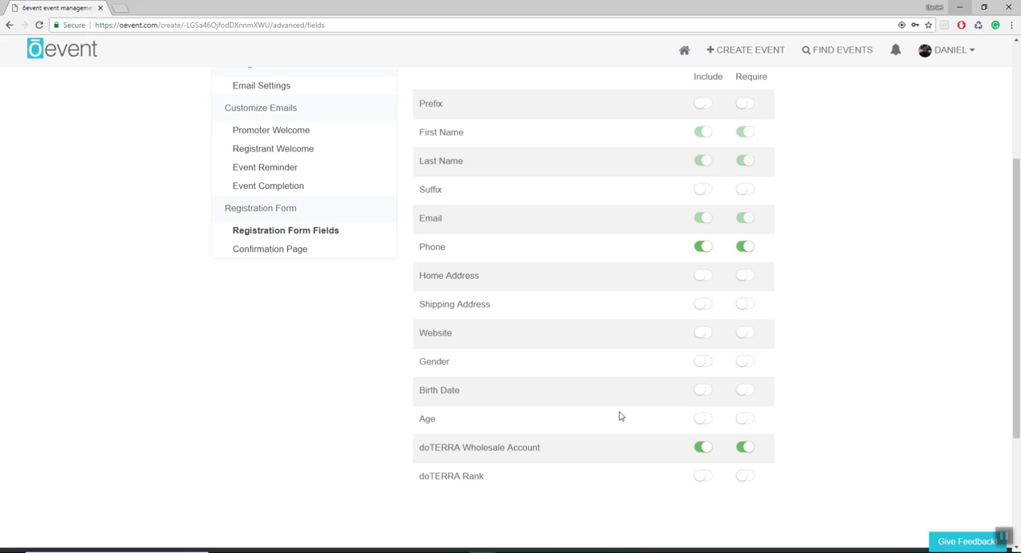
scroll(618, 406, up, 1)
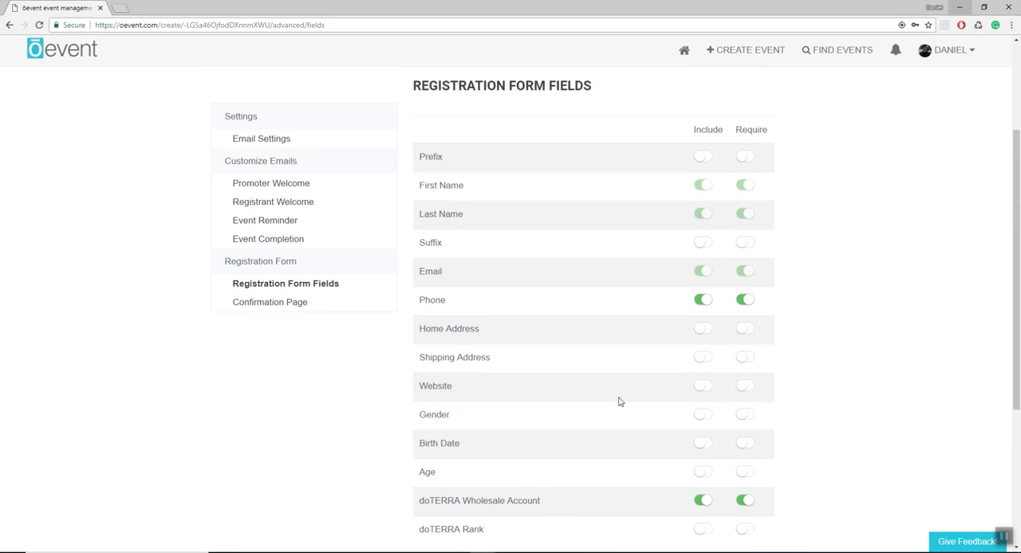
- Include the Birth Date, Age and doTERRA Rank fields in the registration form
scroll(629, 394, down, 1)
click(702, 392)
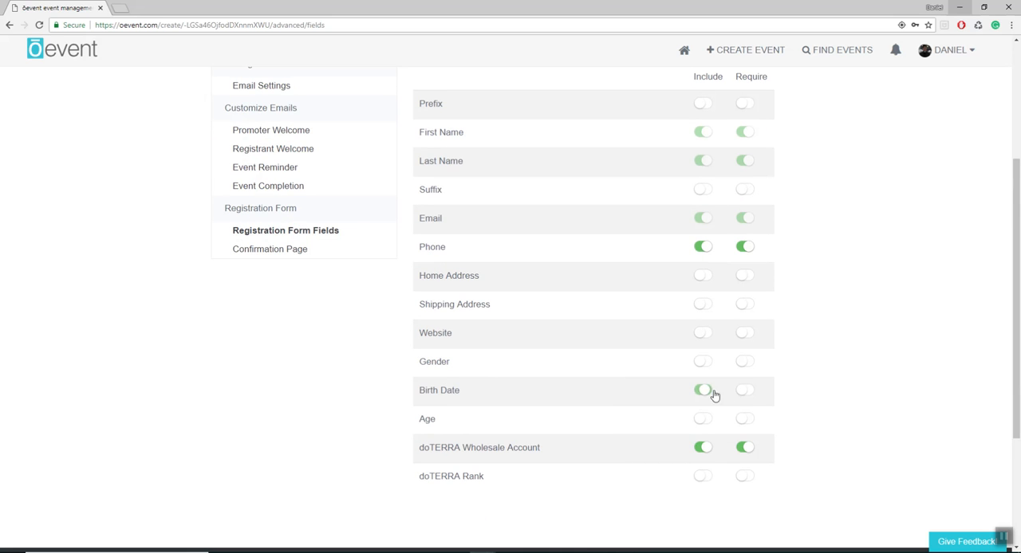
scroll(694, 398, down, 1)
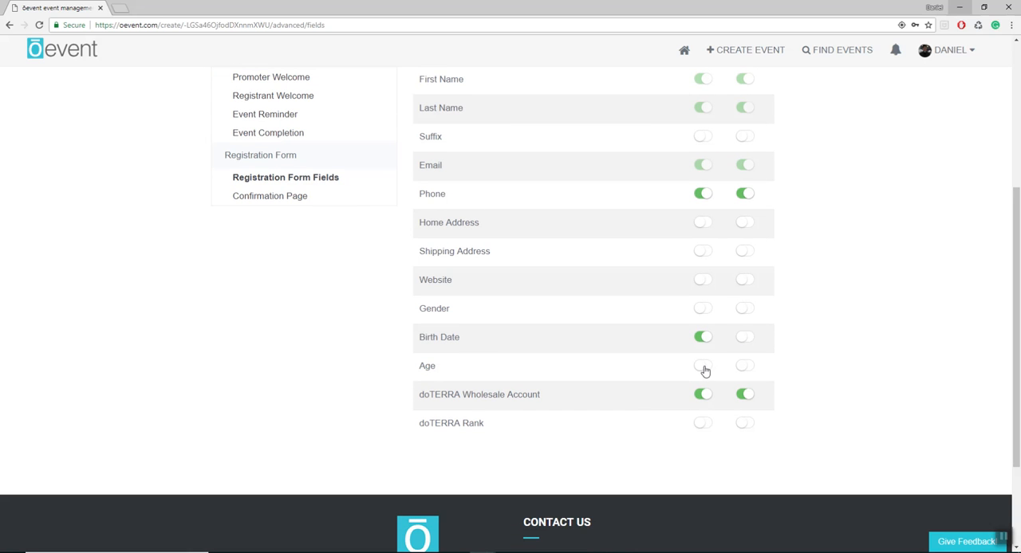
click(704, 368)
click(702, 422)
scroll(698, 406, up, 1)
click(697, 406)
scroll(697, 406, up, 2)
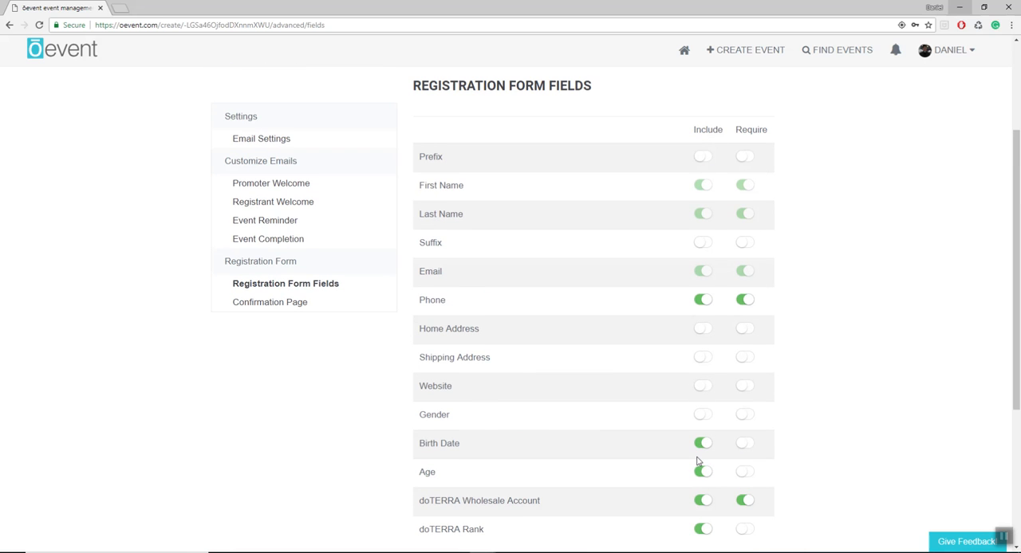
scroll(697, 461, down, 1)
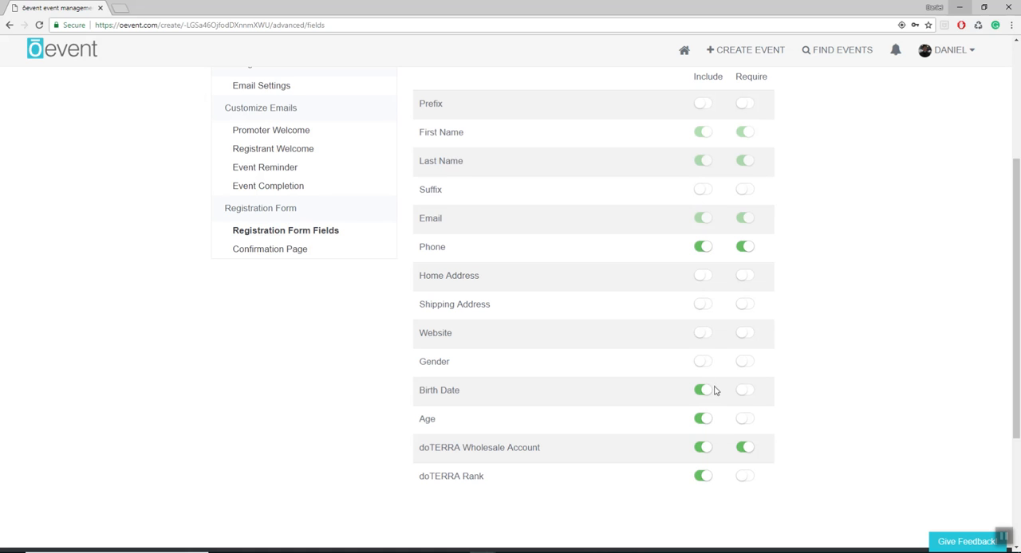
- Make the doTERRA Rank and Age fields required in the registration form
scroll(721, 343, up, 2)
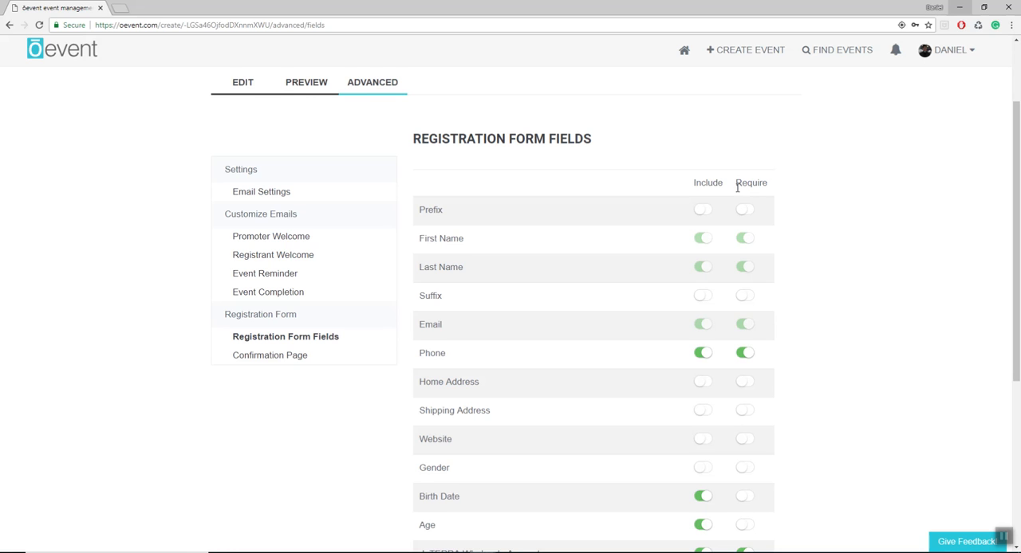
scroll(737, 186, down, 4)
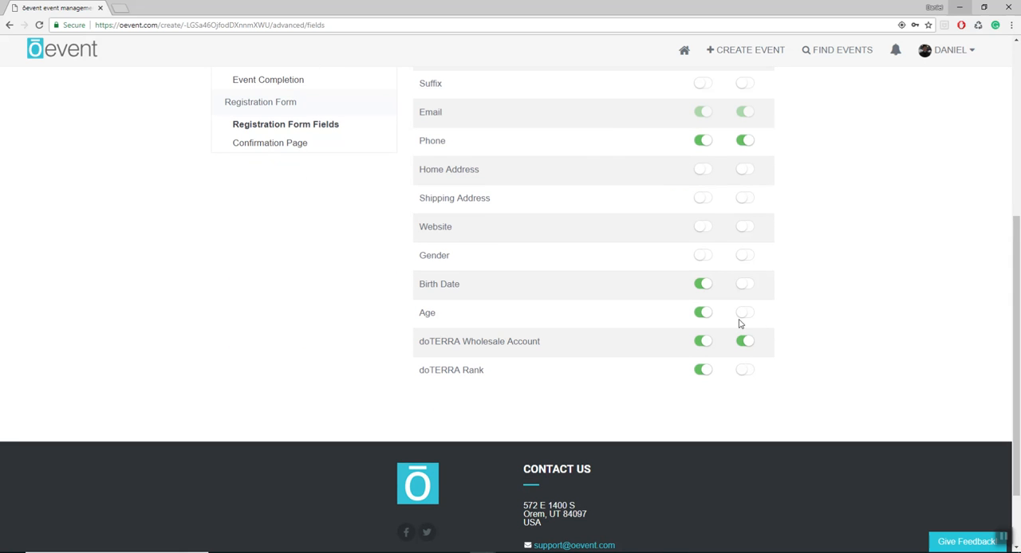
click(741, 371)
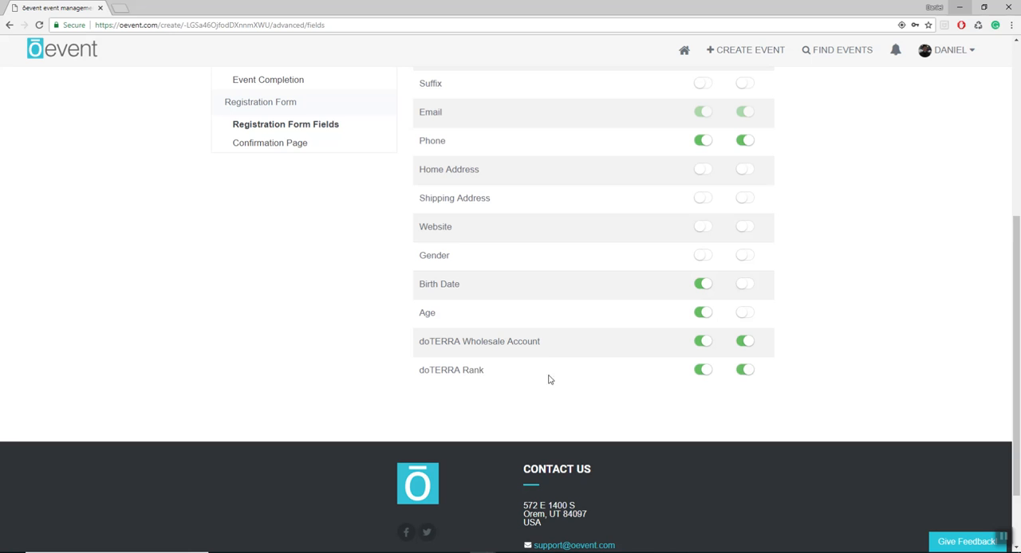
double_click(484, 370)
click(725, 379)
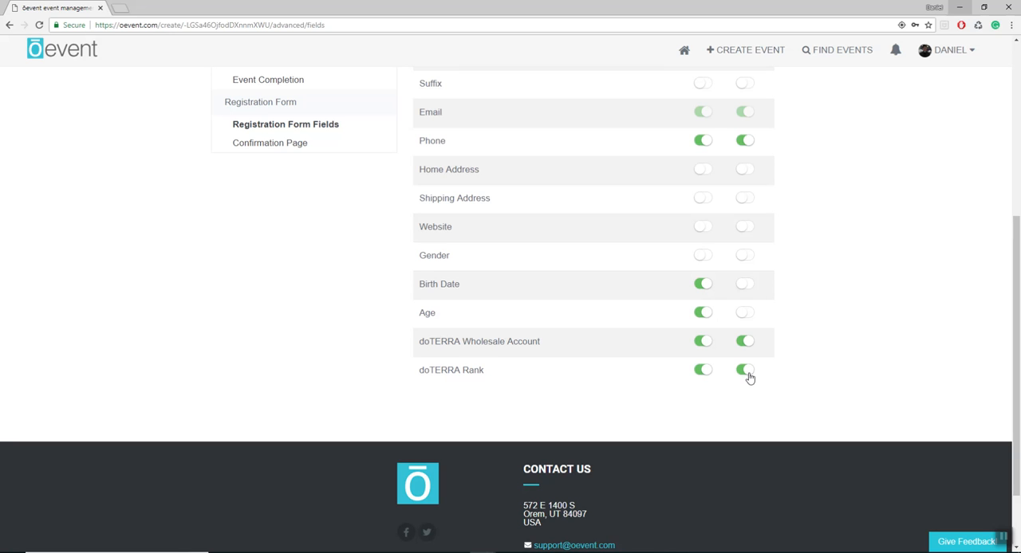
click(747, 314)
scroll(760, 337, up, 1)
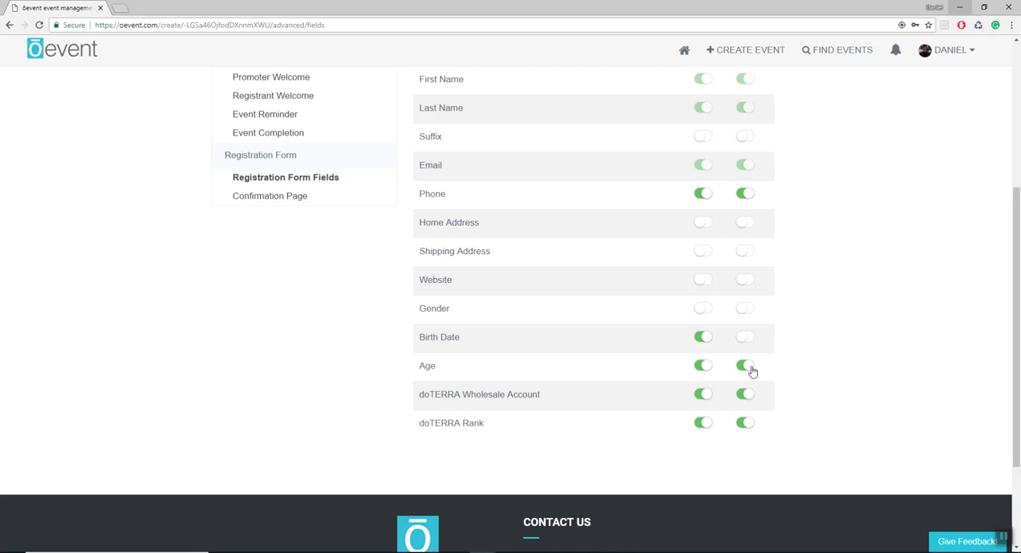
- Add the custom confirmation page message "Hi thank you for attending my event!" and save it
scroll(714, 369, up, 1)
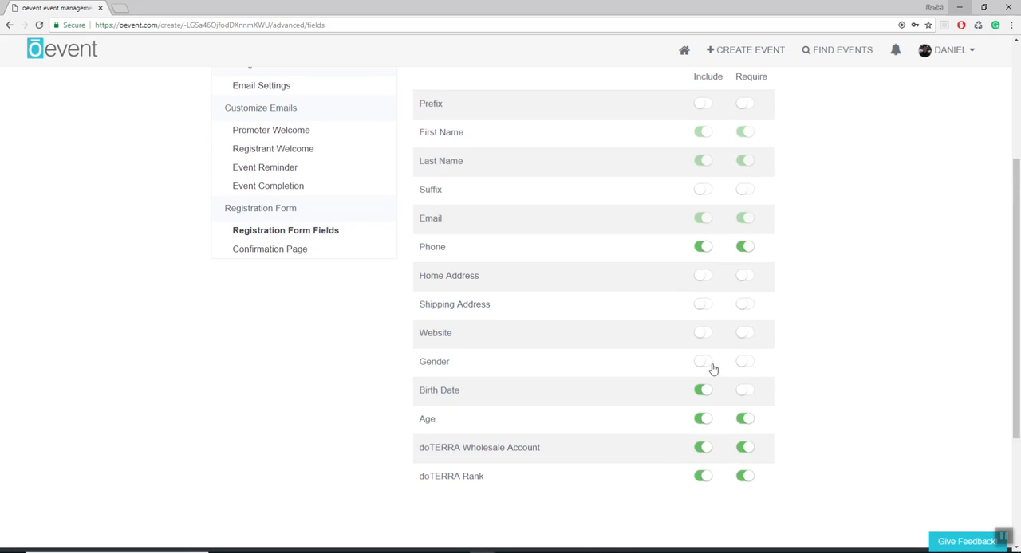
click(268, 250)
scroll(499, 319, down, 1)
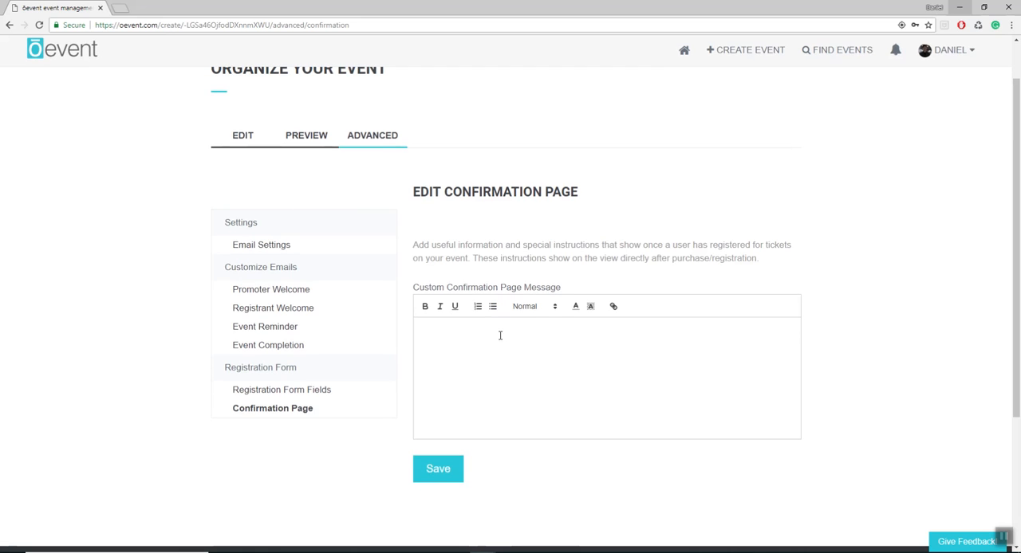
click(500, 336)
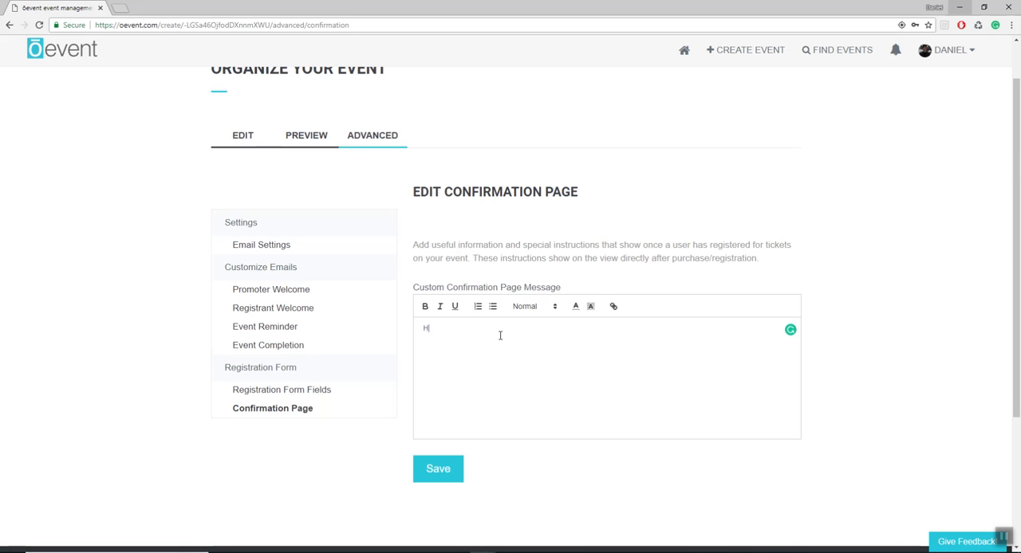
text(thak)
key(BackSpace)
click(465, 329)
key(BackSpace)
key(BackSpace)
text(nk you for attending my event!)
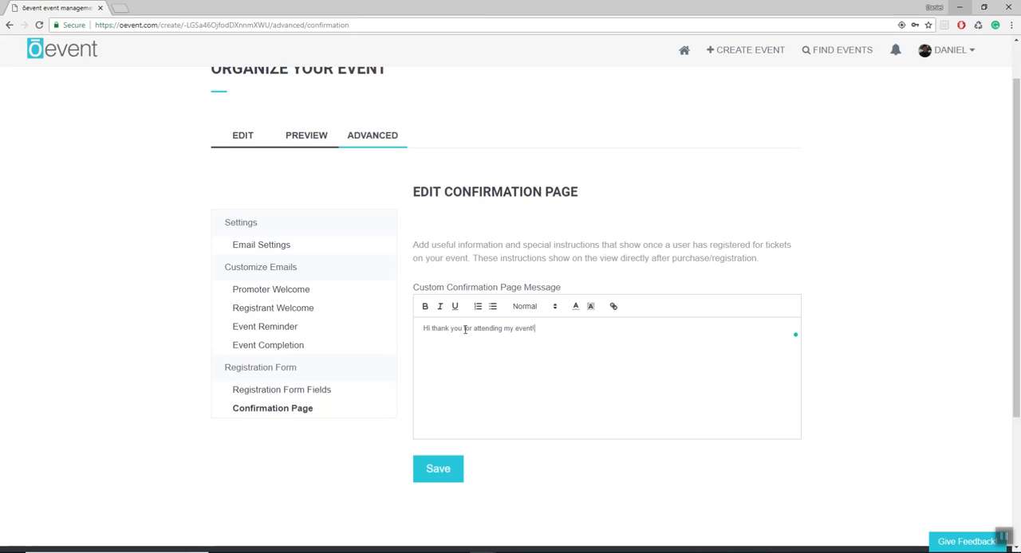
click(446, 482)
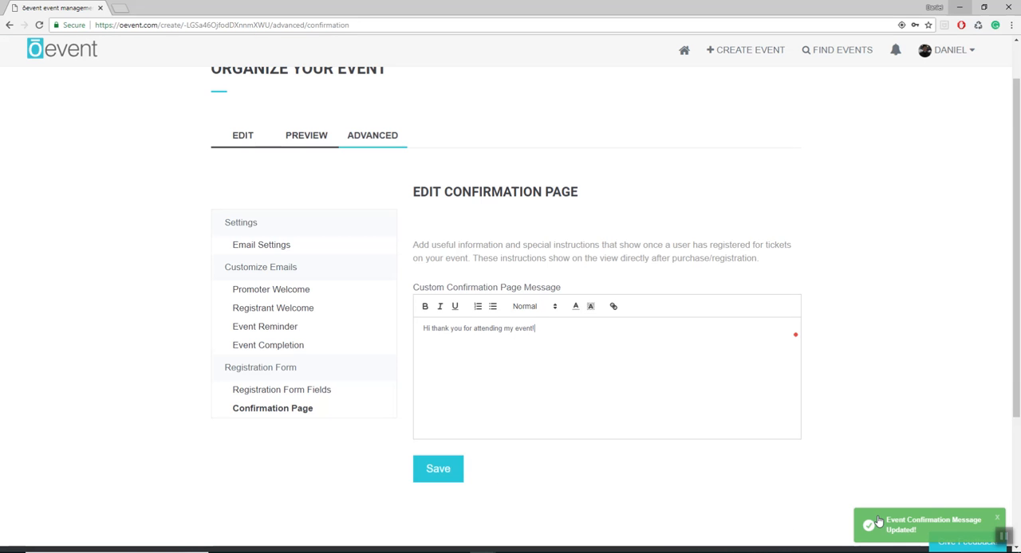
- Return to editing the event details and publish the event live
click(244, 140)
scroll(760, 331, down, 10)
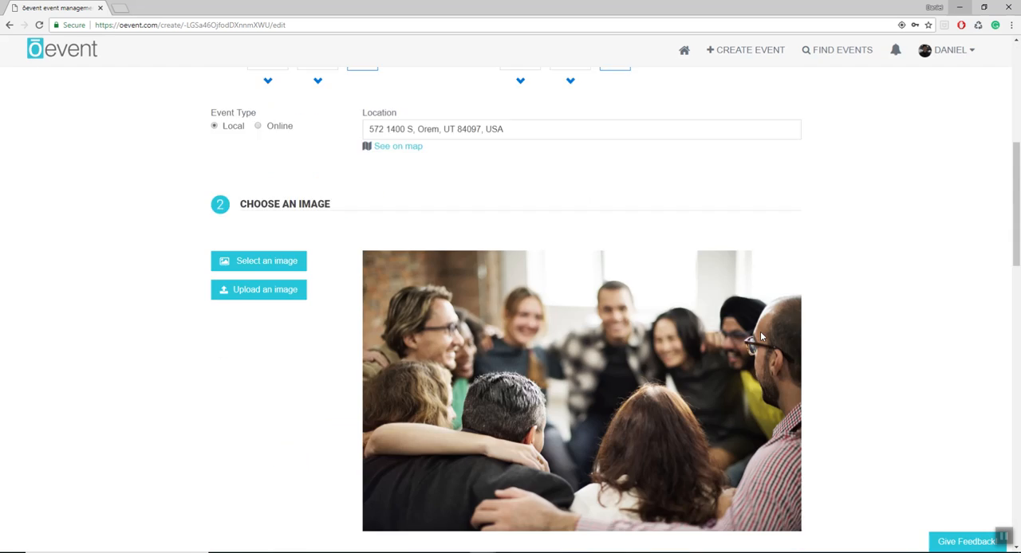
scroll(812, 343, down, 9)
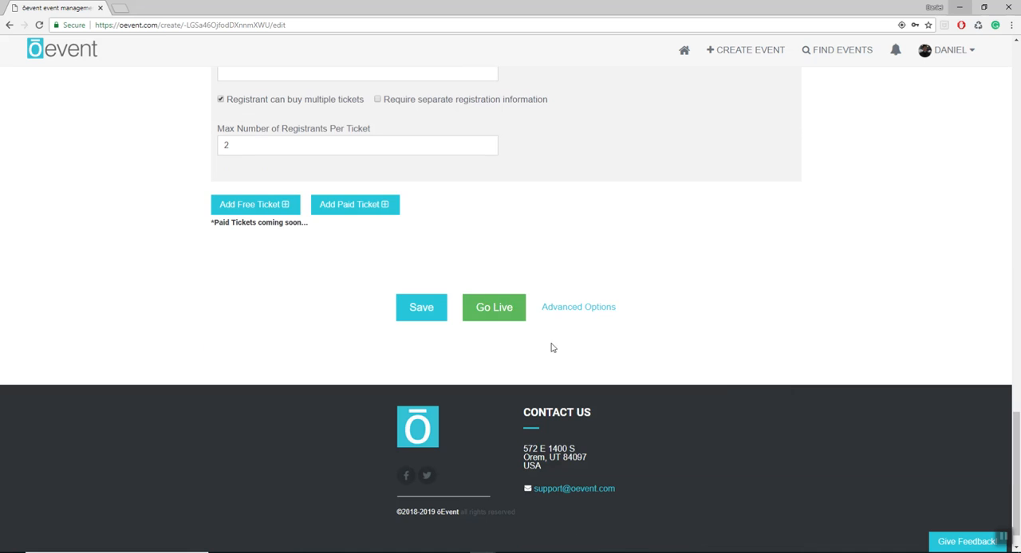
click(493, 308)
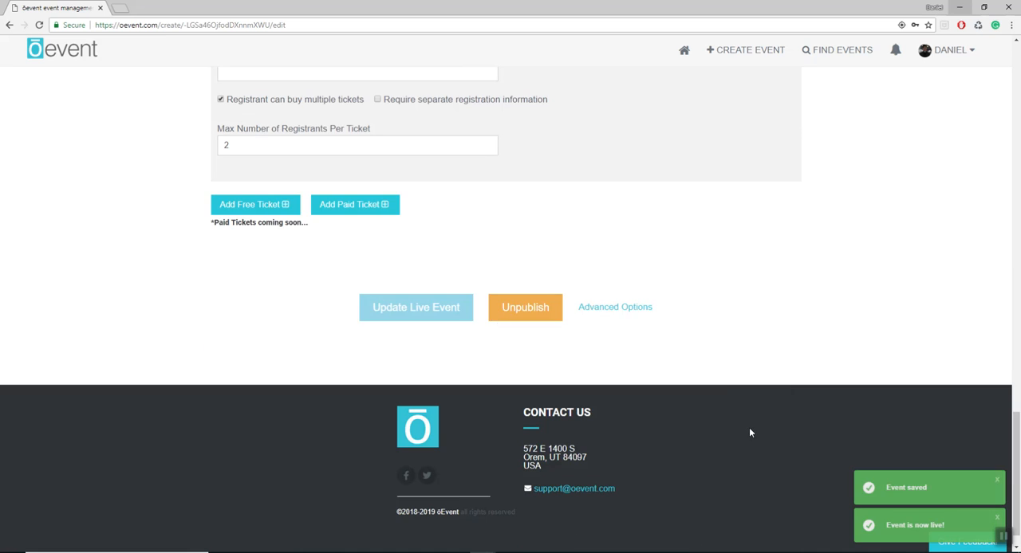
- Open the Oevent Employee Gathering event from the organized live events and look over its management details
scroll(749, 427, up, 1)
scroll(647, 436, up, 1)
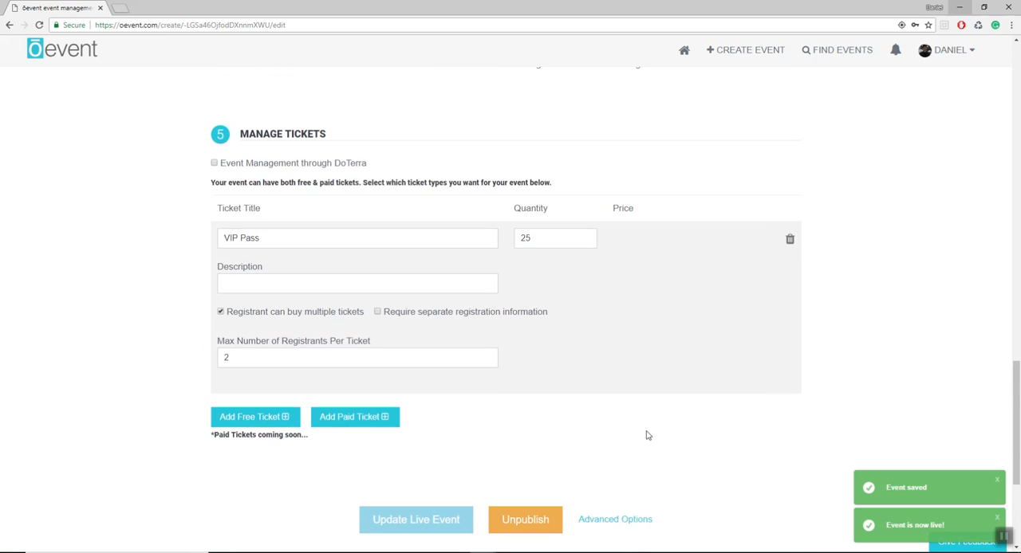
scroll(647, 435, up, 1)
click(953, 50)
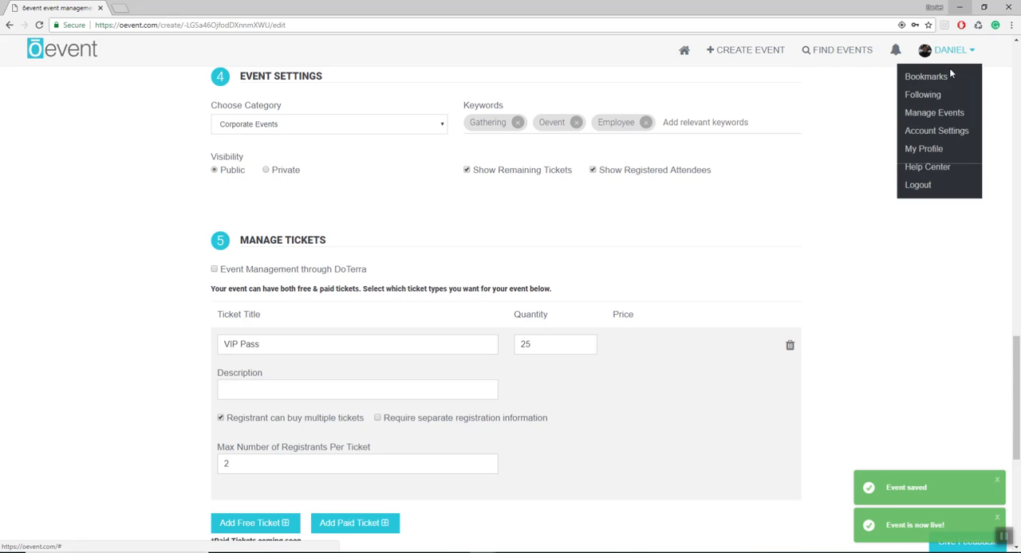
click(935, 113)
click(317, 282)
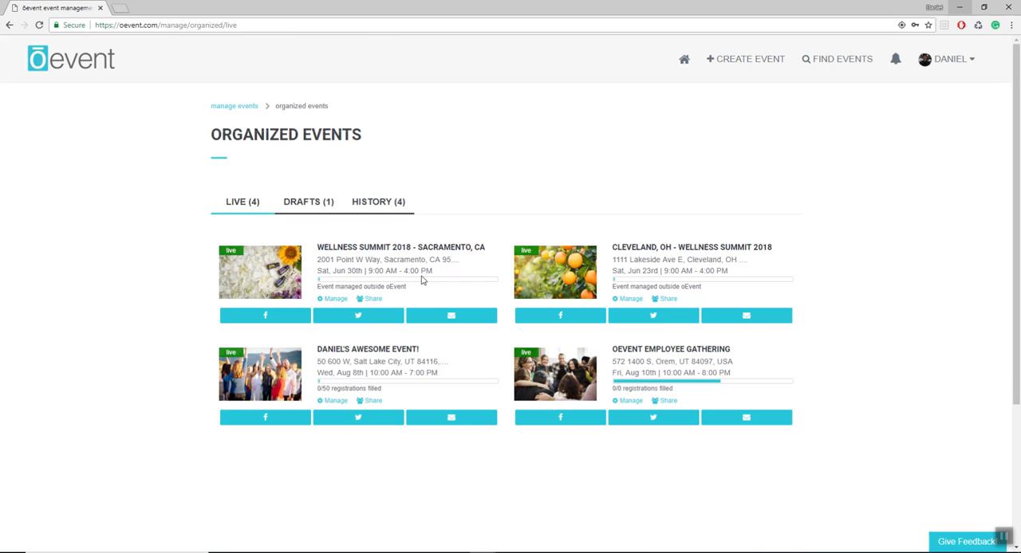
click(553, 371)
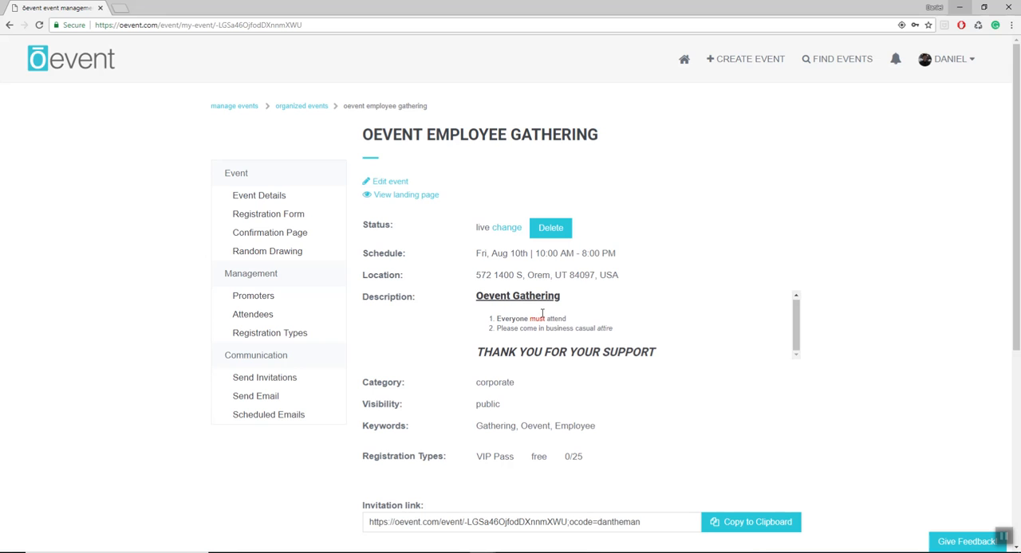
scroll(542, 313, down, 2)
scroll(511, 412, up, 2)
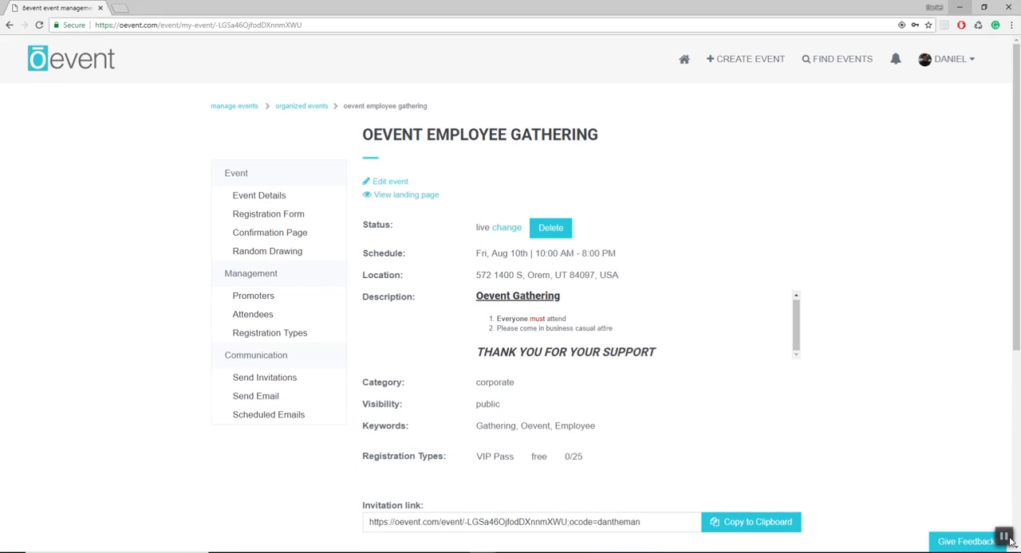